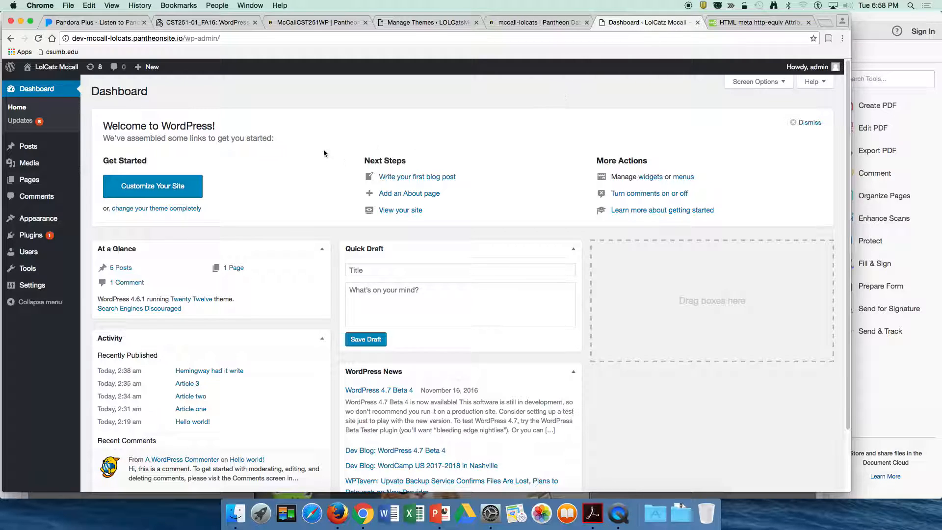
- Create a new page with the title "About Us", keeping the Default Template
mouse_move(147, 69)
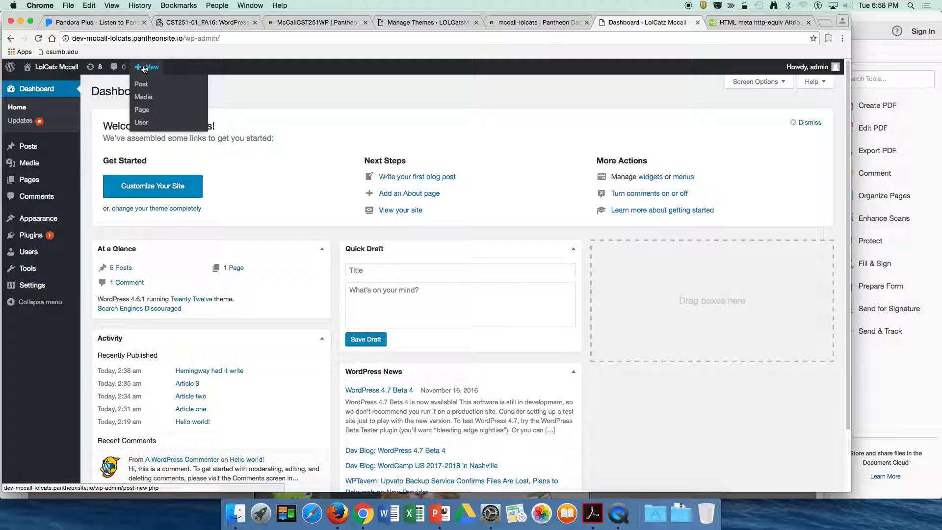
click(141, 110)
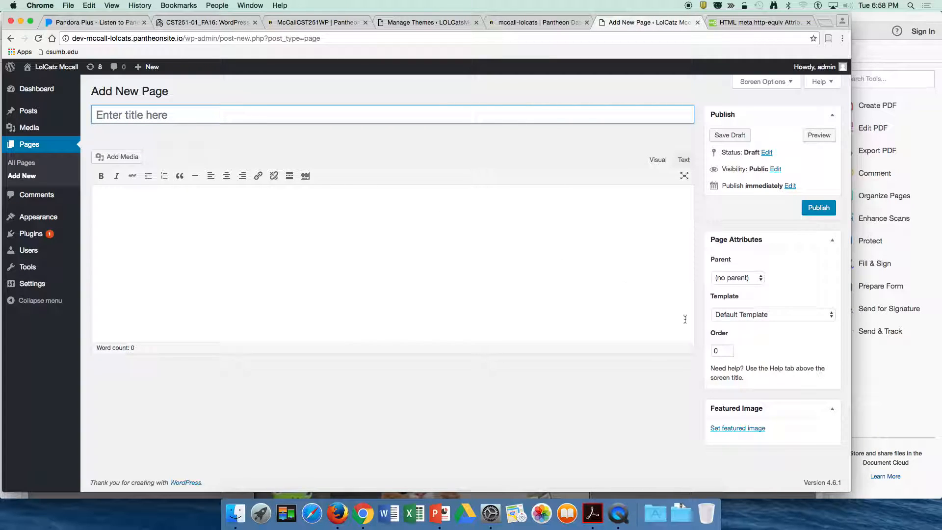
click(750, 315)
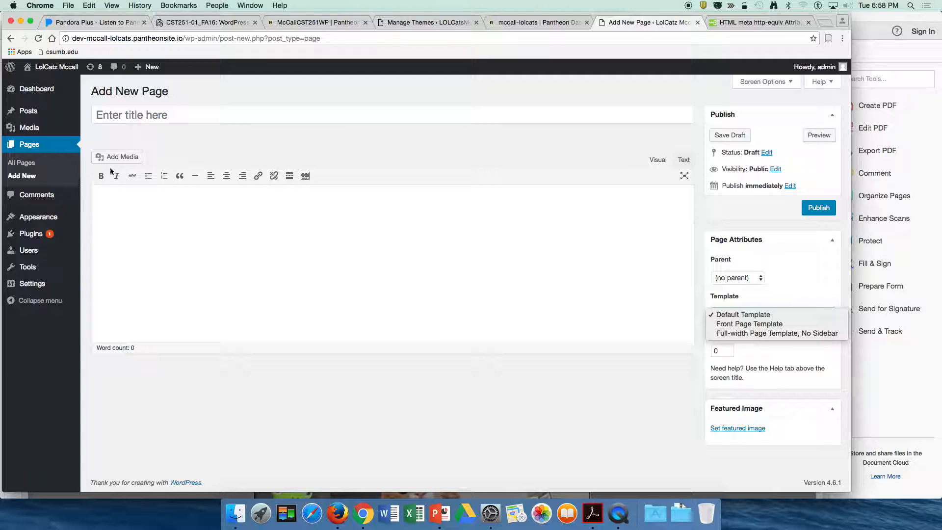
click(128, 118)
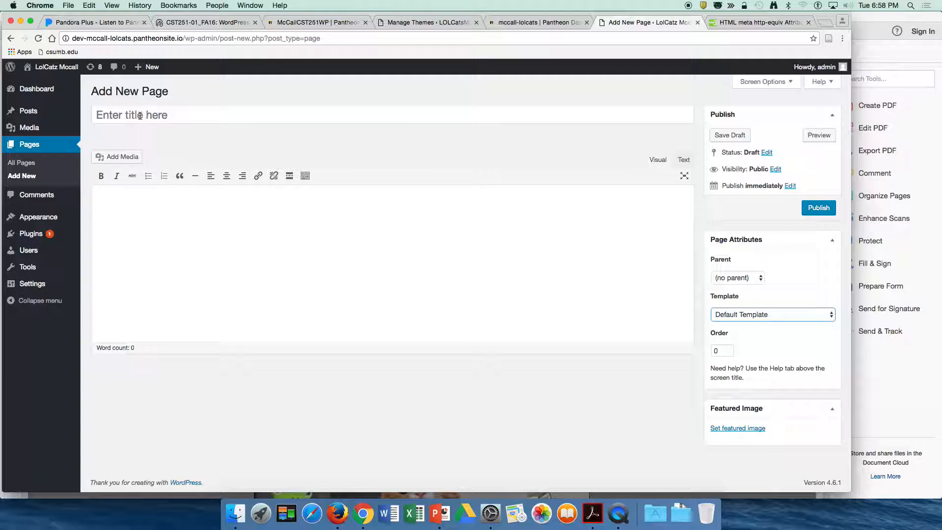
click(140, 116)
text(About US)
key(BackSpace)
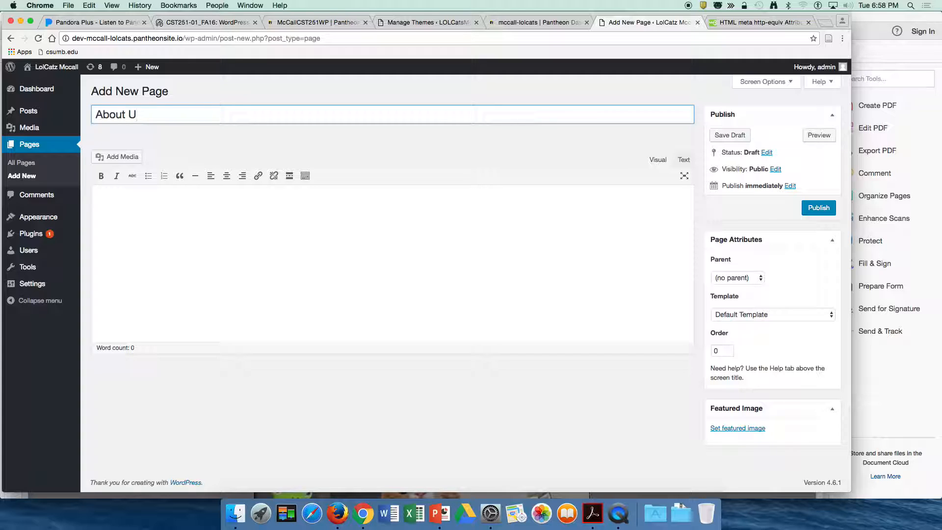
- Enter "this is a page about LOLCAts" as the page's body text and publish the page
click(114, 278)
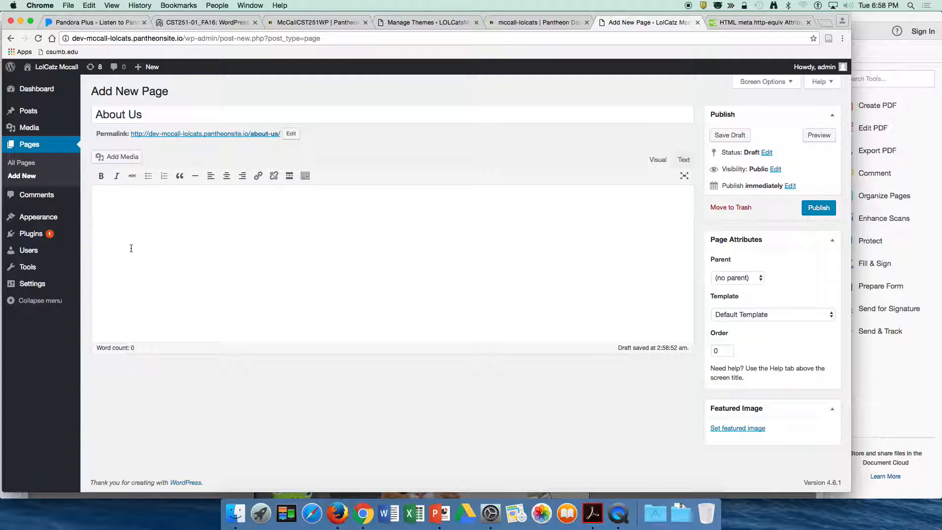
text(this is a page avbout LOLCAts)
click(815, 211)
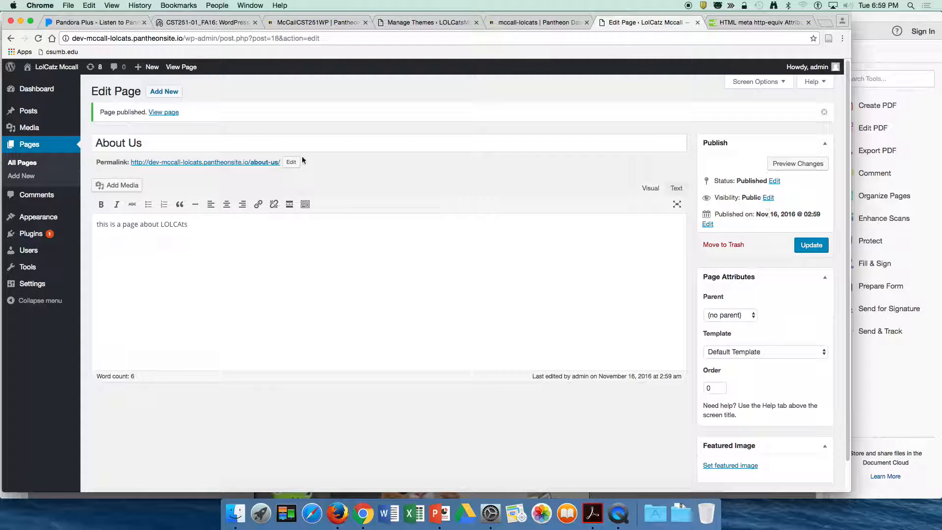
- Visit the site's front end and view the published About Us page
click(537, 23)
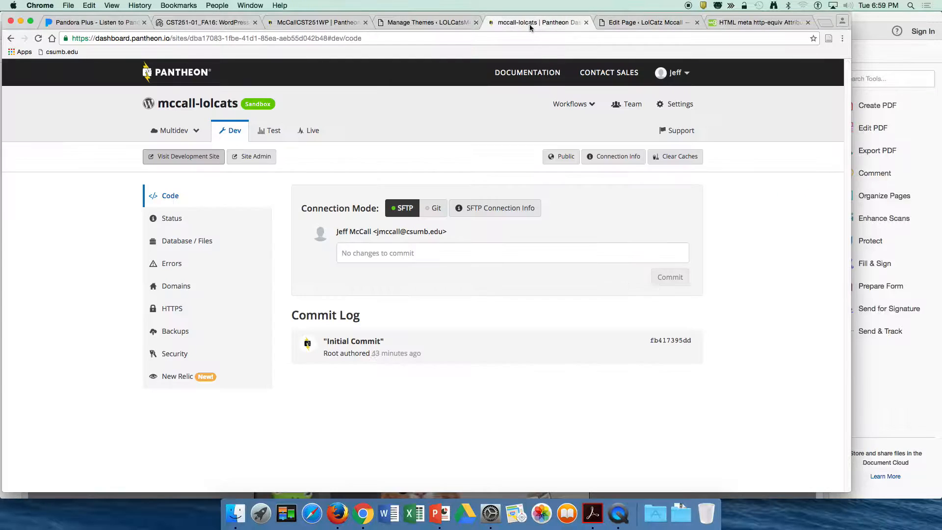
click(645, 22)
click(45, 69)
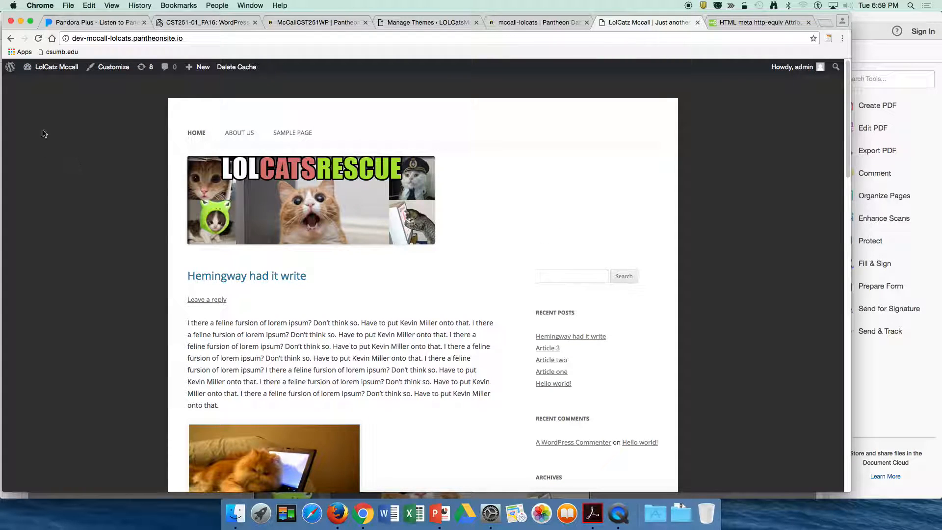
click(239, 137)
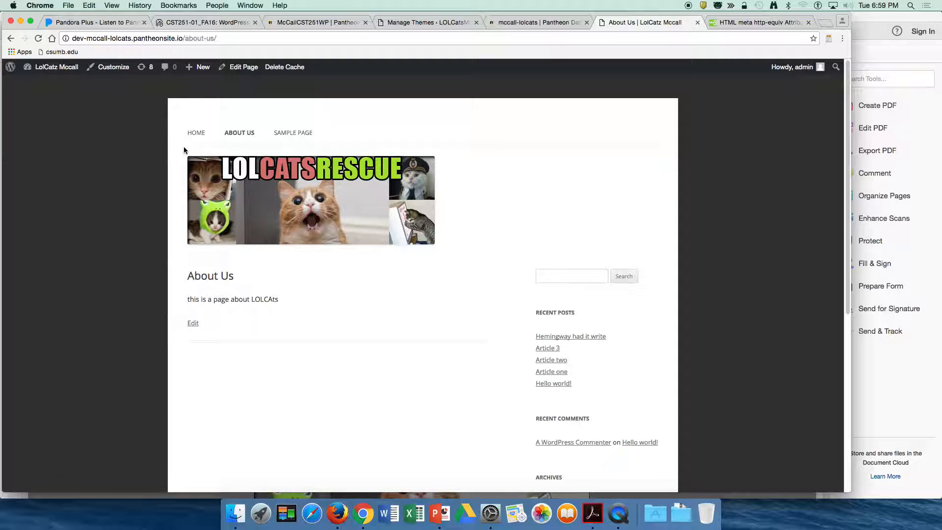
- Return to the admin dashboard and open the Widgets management page
click(106, 67)
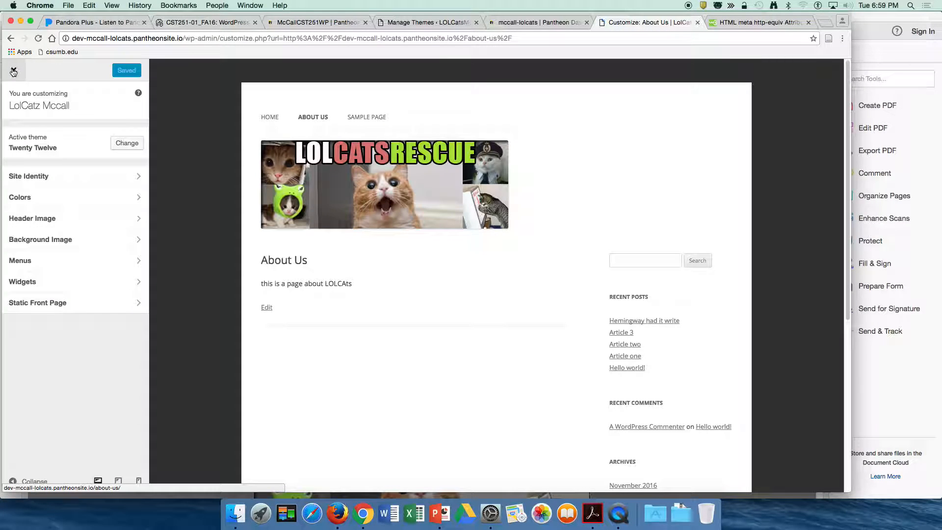
click(14, 70)
mouse_move(71, 73)
click(38, 85)
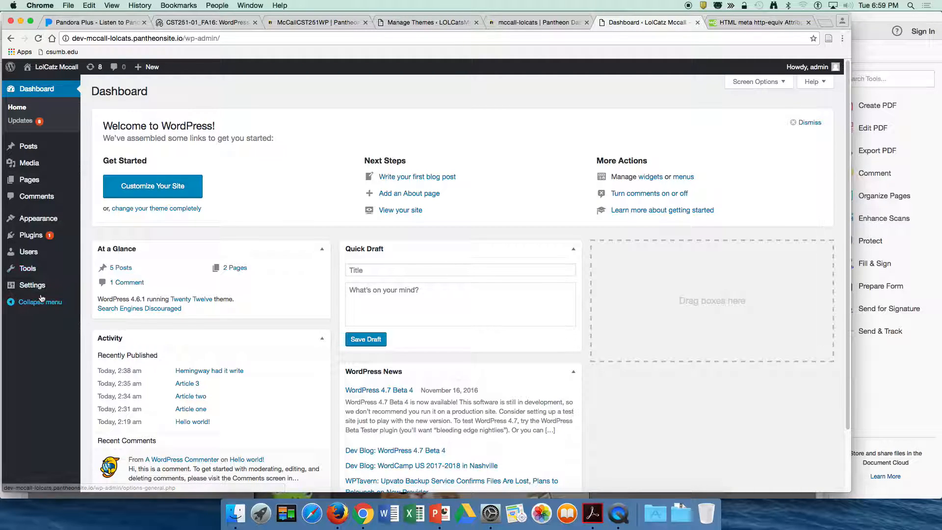
mouse_move(26, 221)
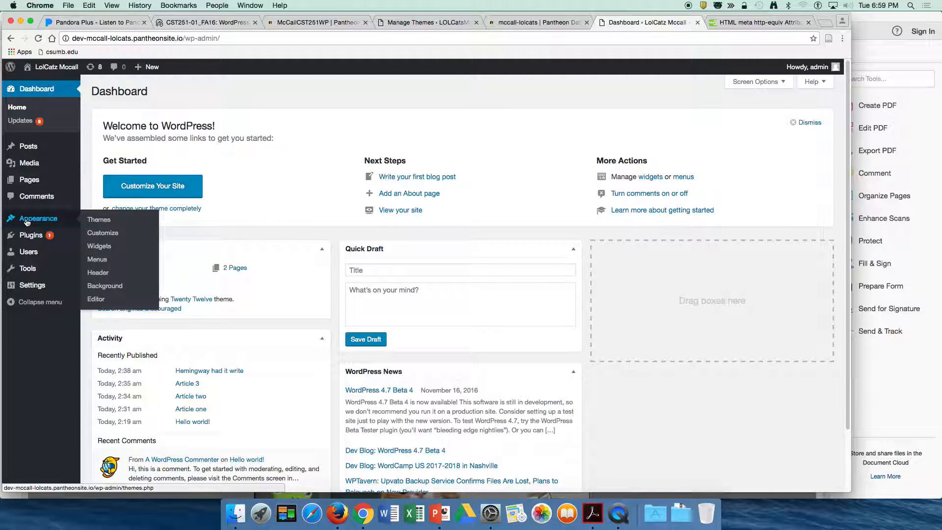
click(97, 247)
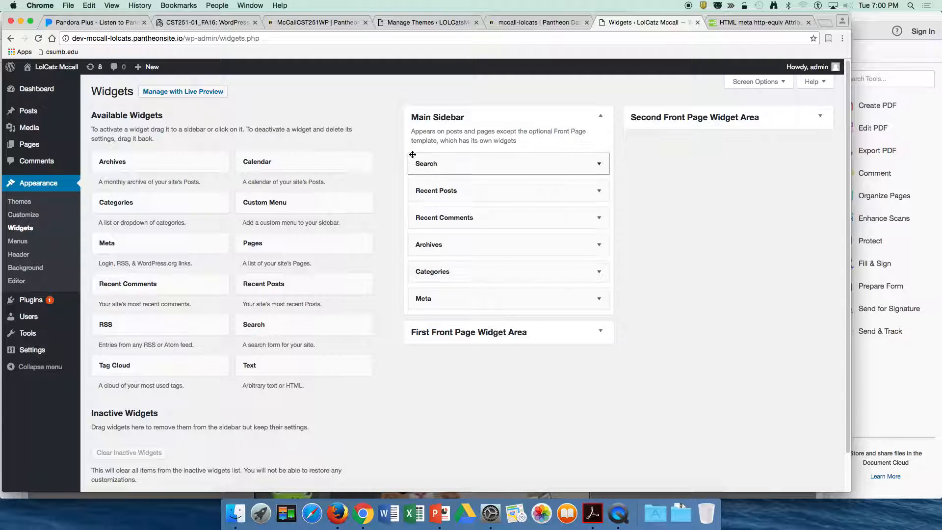
- Open the site's front end in a separate browser tab, view it, and return to the Widgets page
right_click(63, 67)
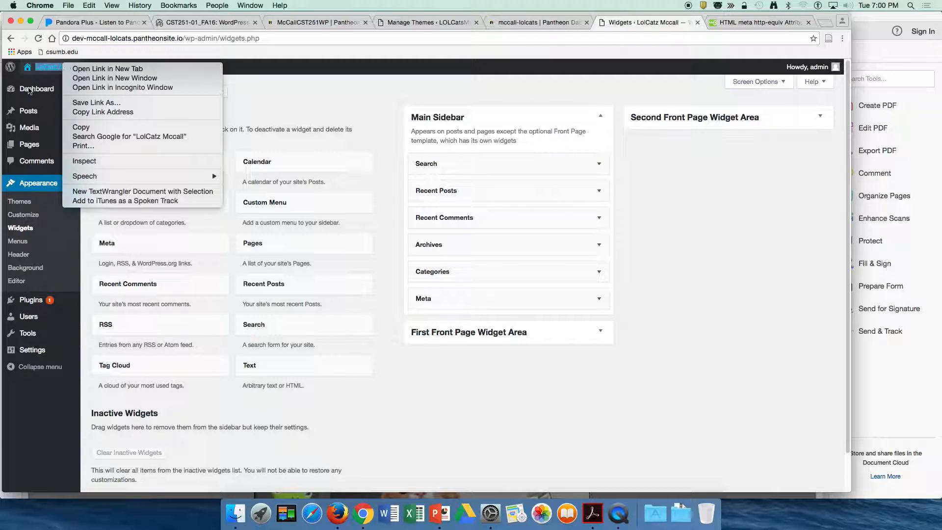
click(252, 90)
mouse_move(55, 69)
right_click(36, 86)
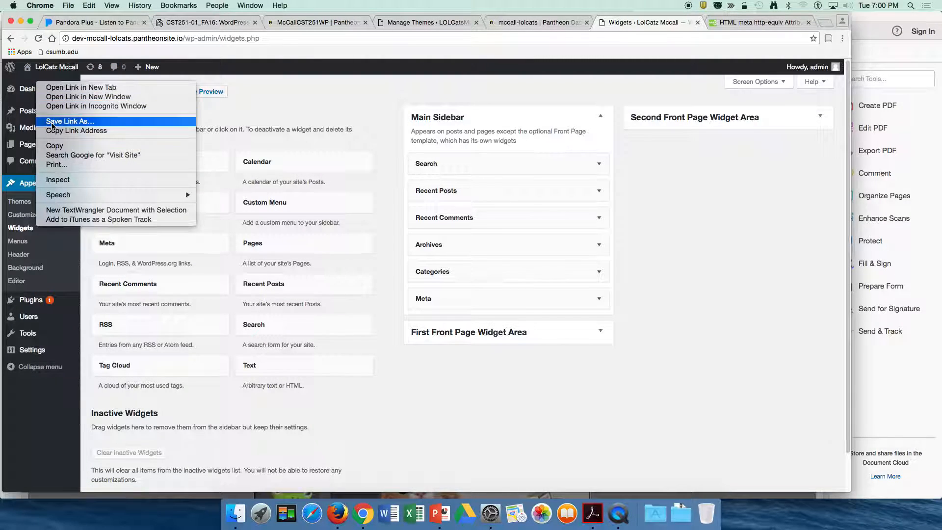
click(64, 88)
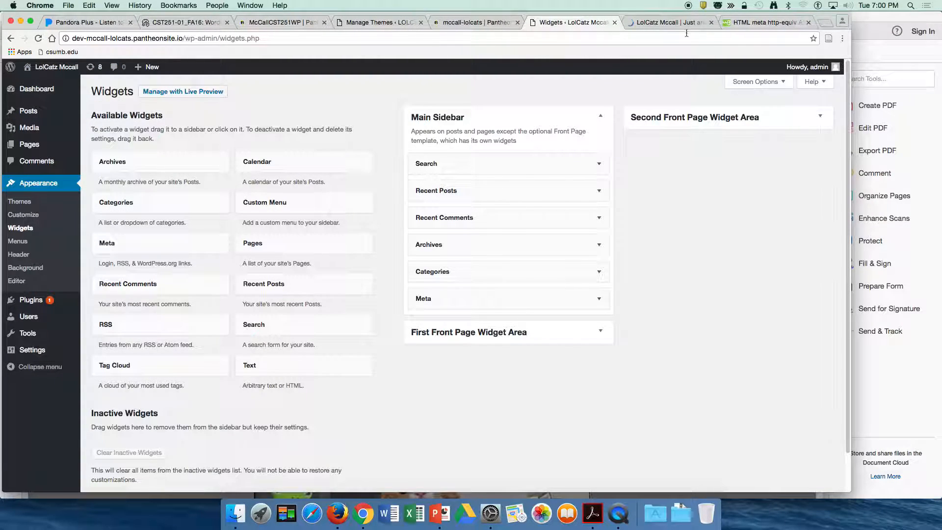
click(664, 23)
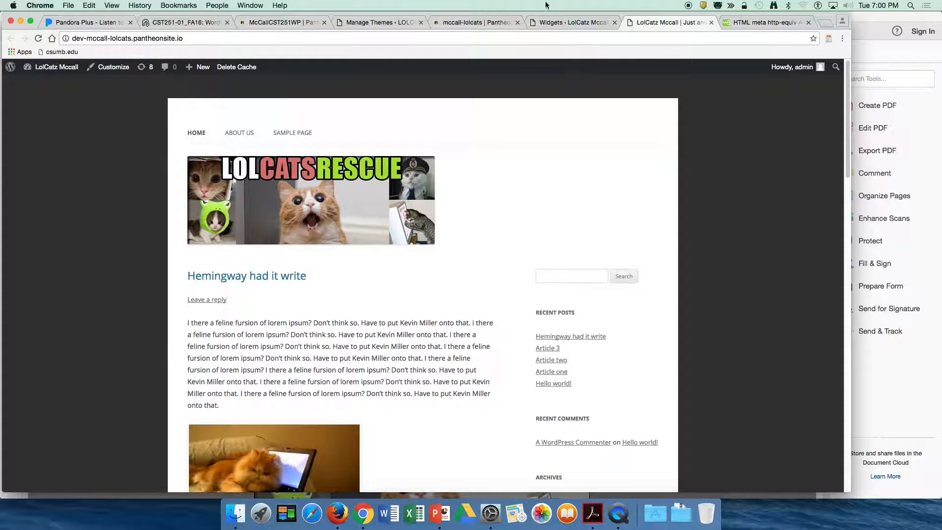
click(559, 22)
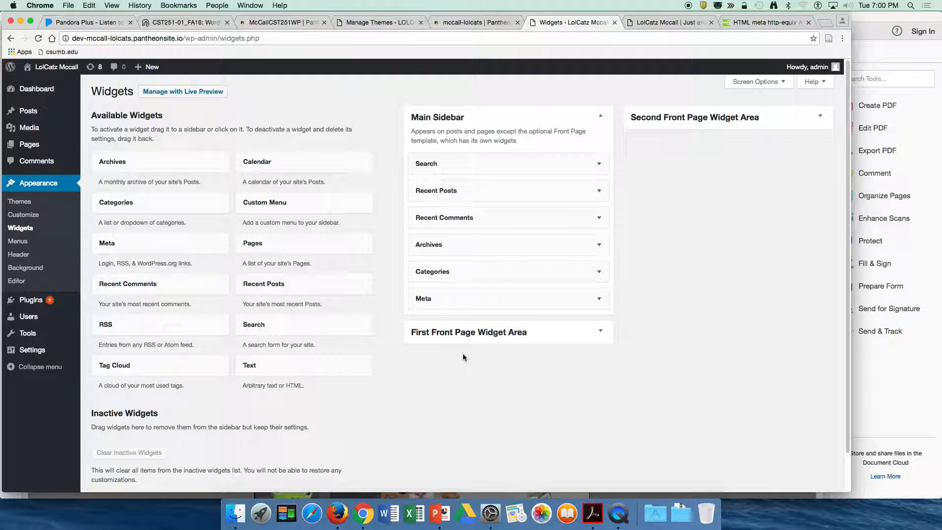
- Delete the Search, Recent Posts and Recent Comments widgets from the Main Sidebar
click(458, 165)
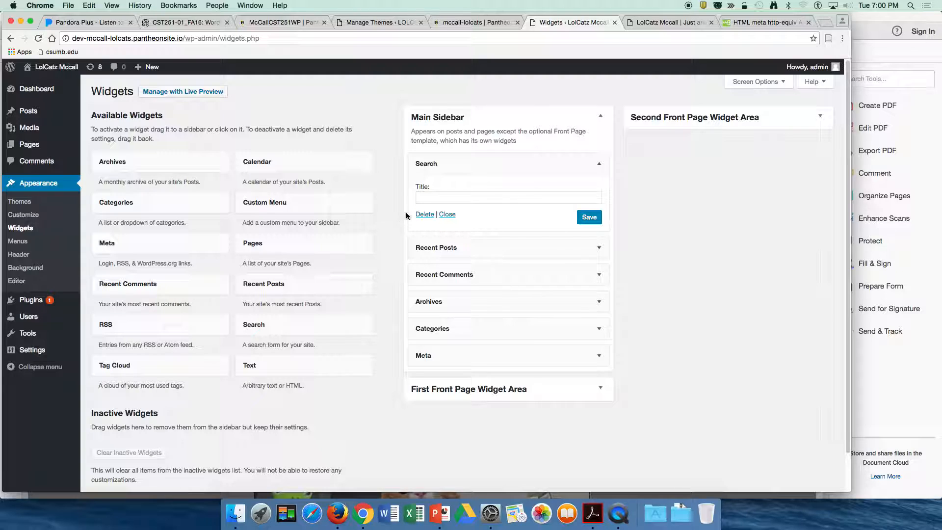
click(424, 214)
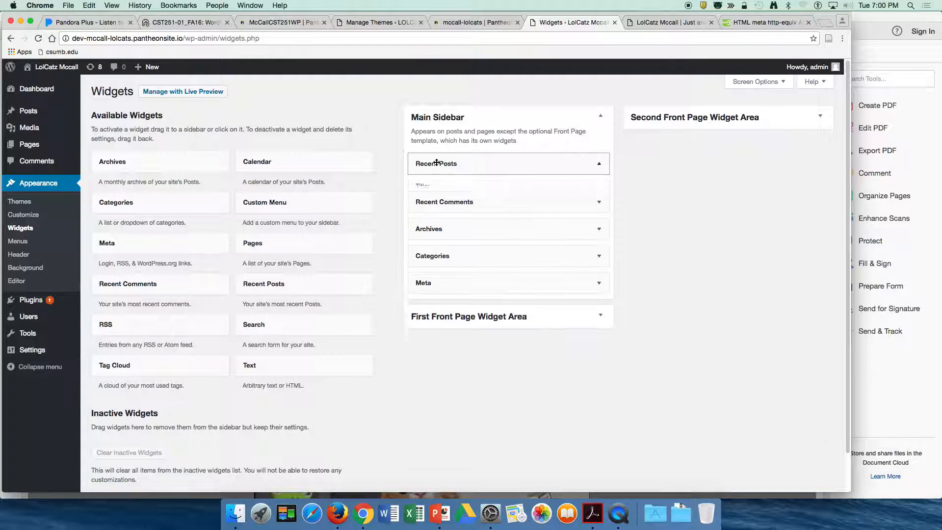
click(437, 163)
click(423, 251)
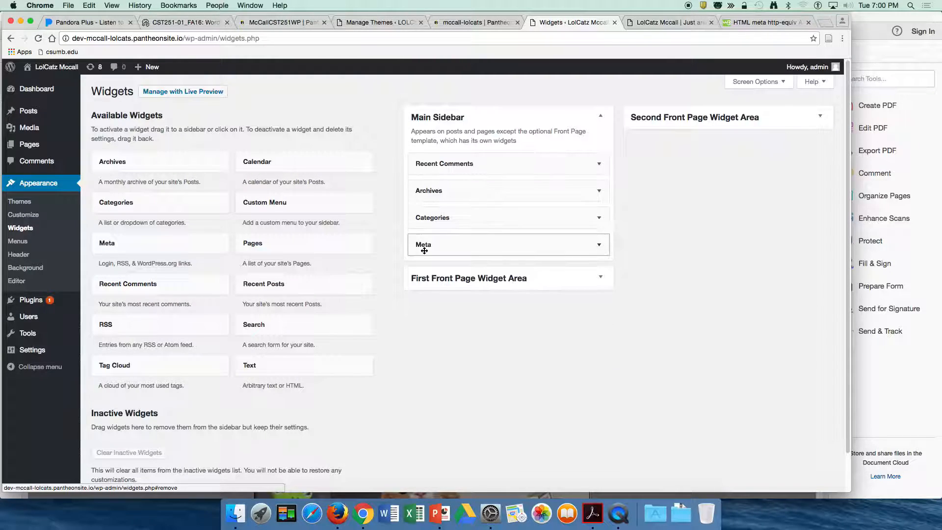
click(428, 170)
click(422, 237)
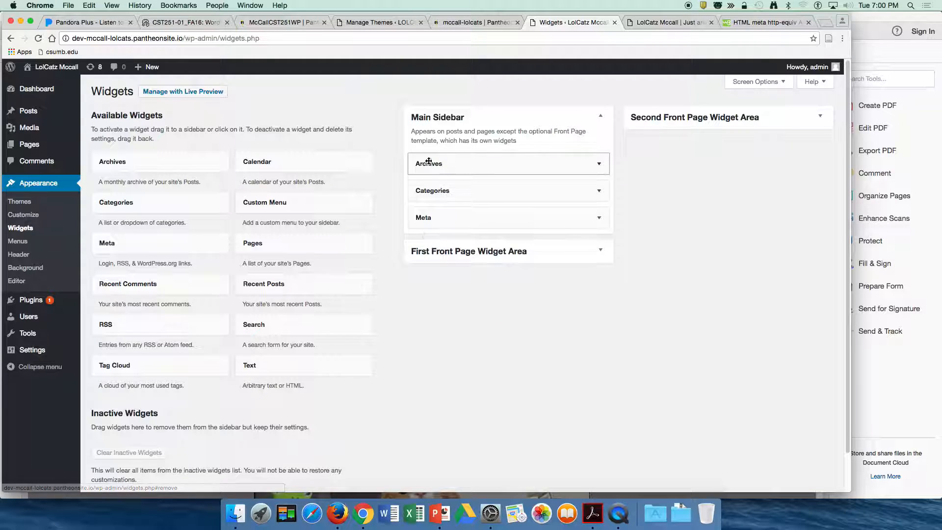
- Delete the Archives, Categories and Meta widgets from the Main Sidebar
click(428, 164)
click(422, 239)
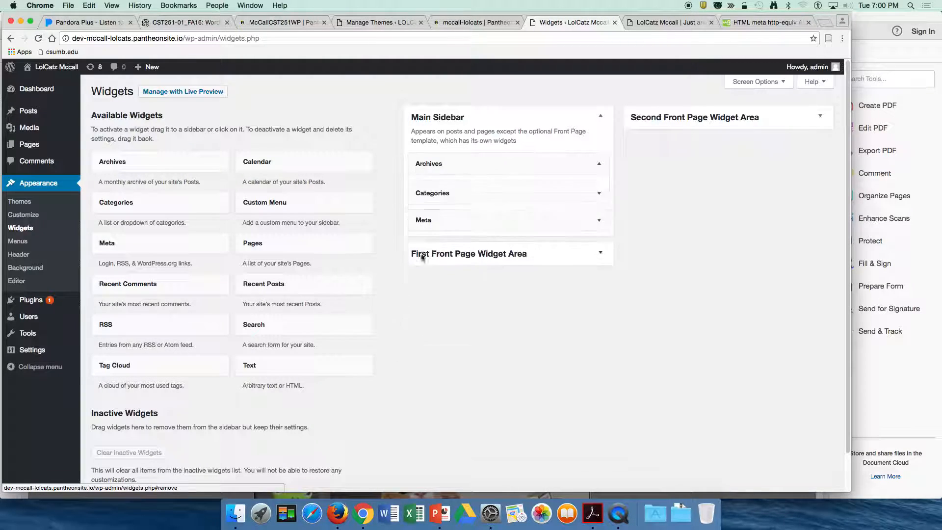
click(429, 164)
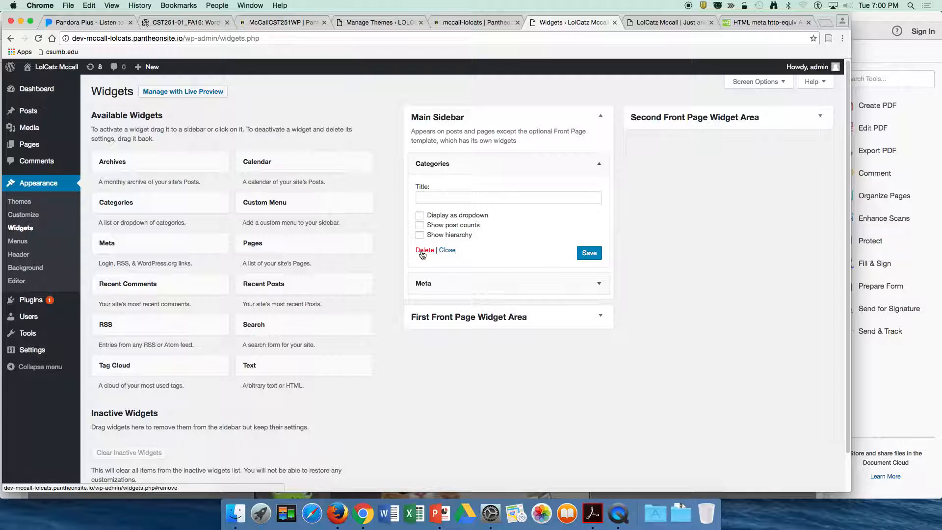
click(422, 250)
click(435, 163)
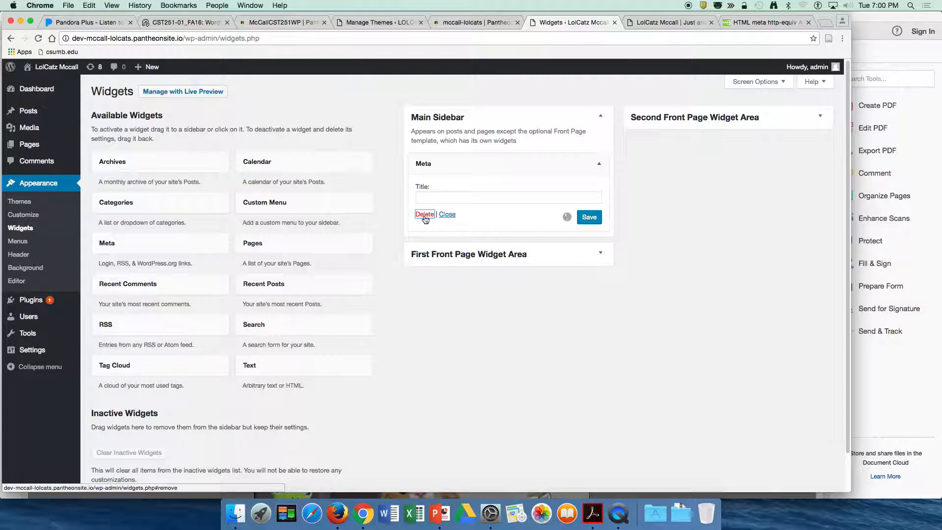
click(425, 215)
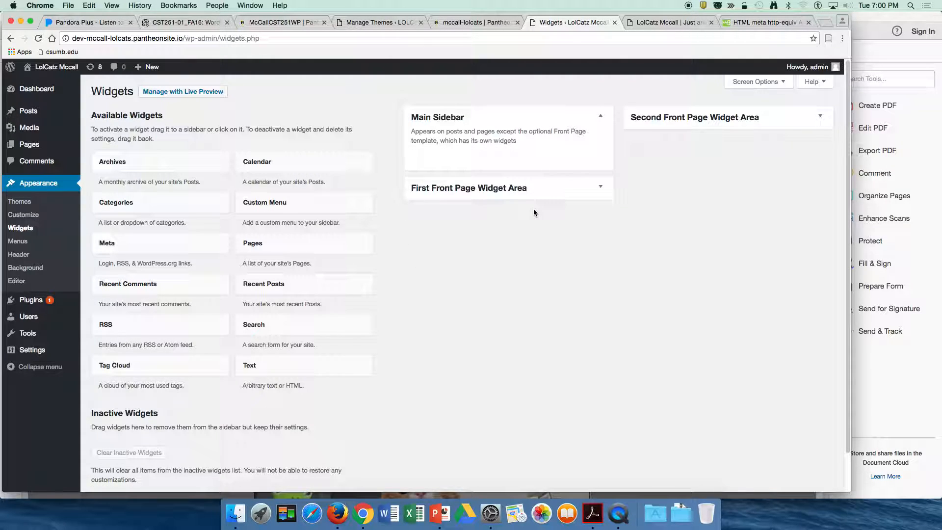
- Reload the site's home page in its own tab and review the layout and posts
click(650, 25)
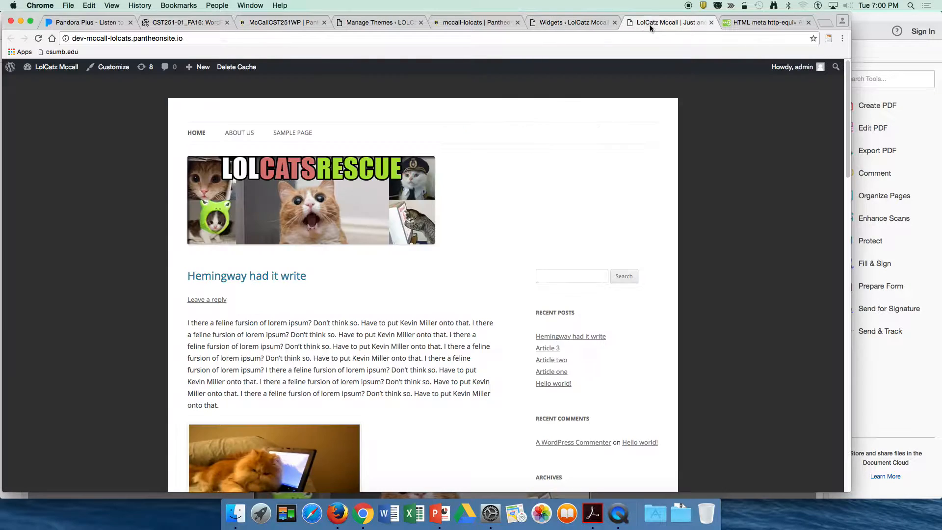
click(431, 39)
key(Return)
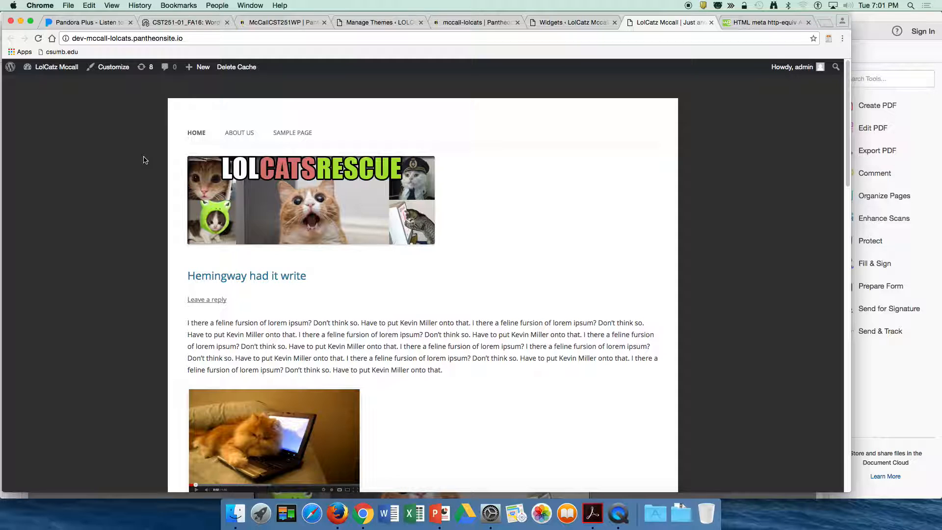
scroll(237, 235, down, 1)
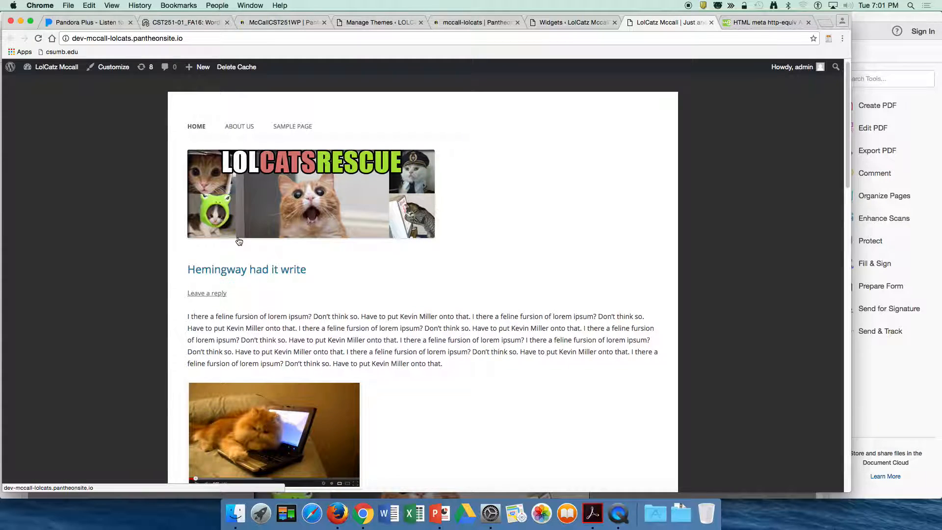
scroll(239, 241, down, 10)
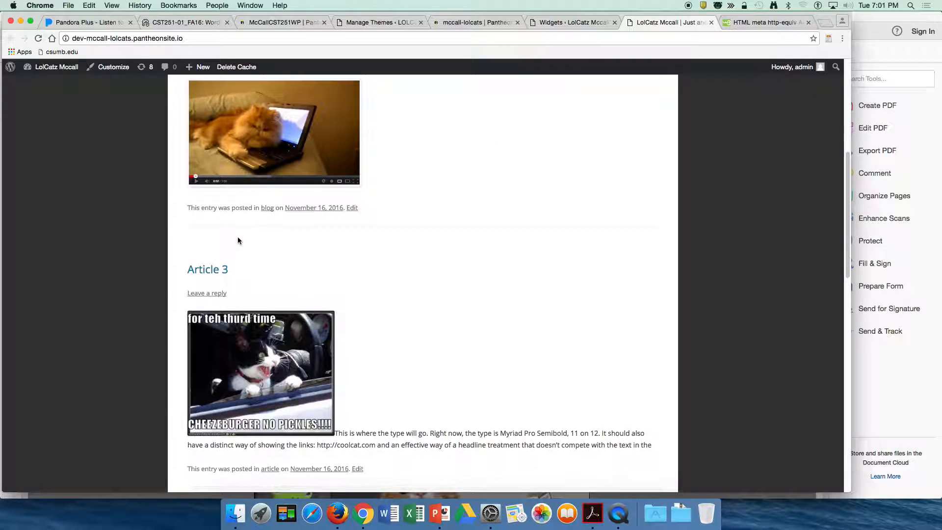
scroll(239, 240, up, 10)
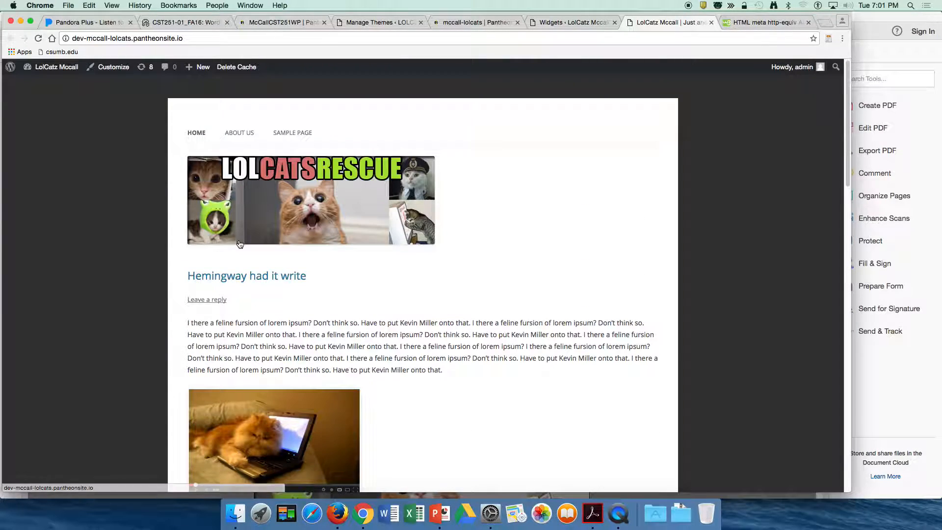
- Inspect the home page and select the article element of the "Hemingway had it write" post to view its CSS rules
right_click(239, 297)
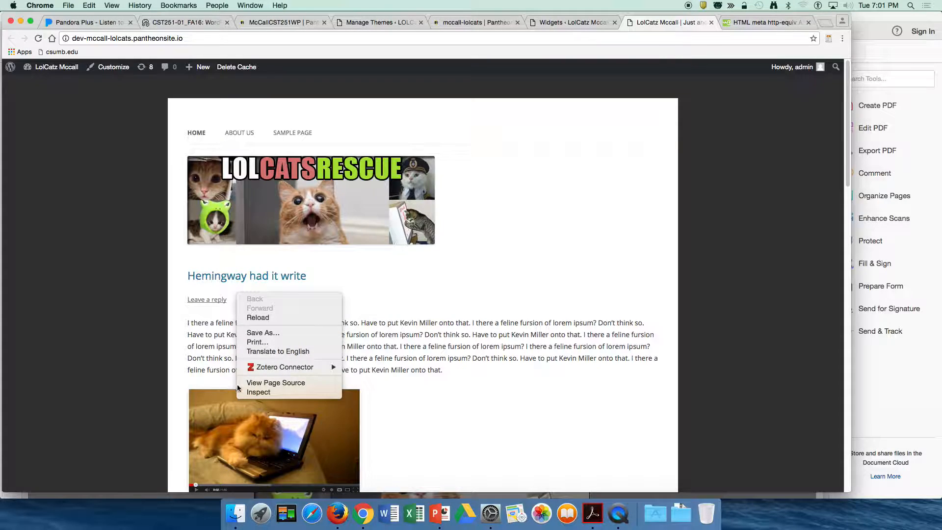
click(250, 393)
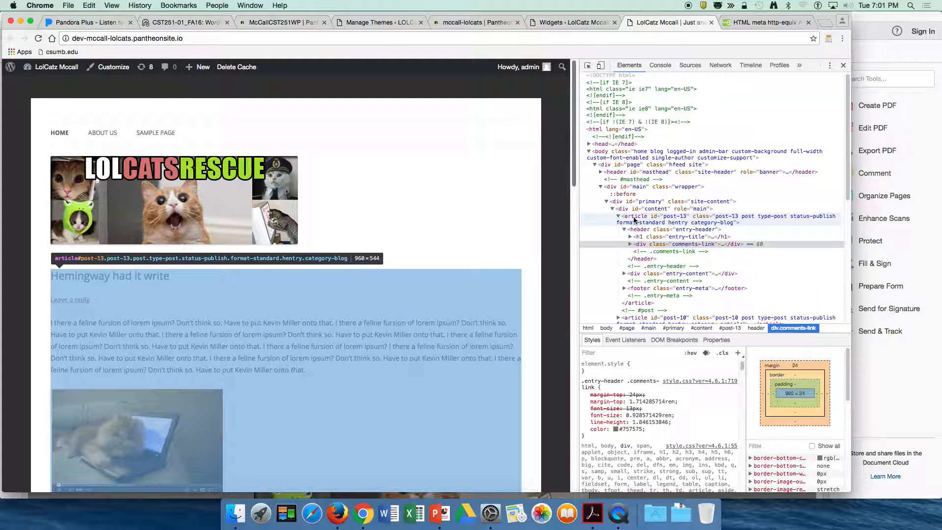
click(640, 223)
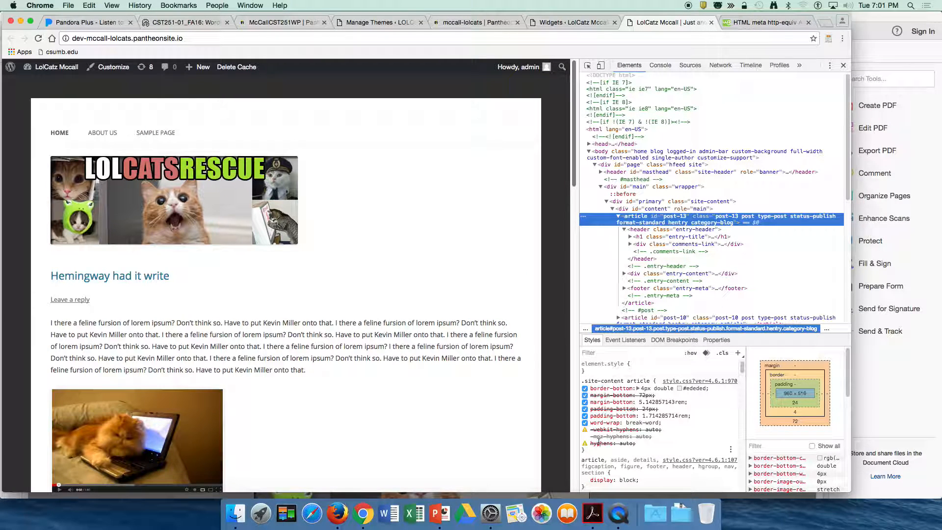
- Test a multi-column post layout by adding width: 32% and float: left to the .site-content article rule in the inspector
click(640, 447)
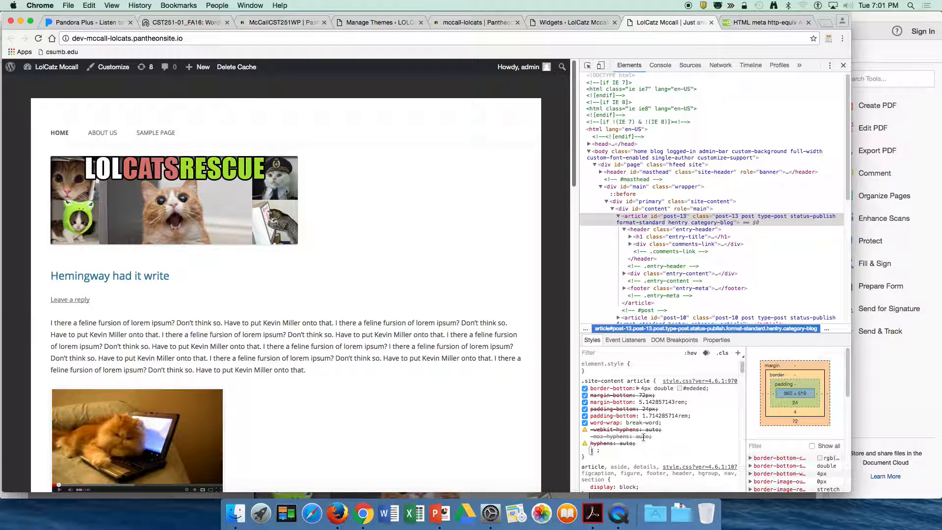
text(wid)
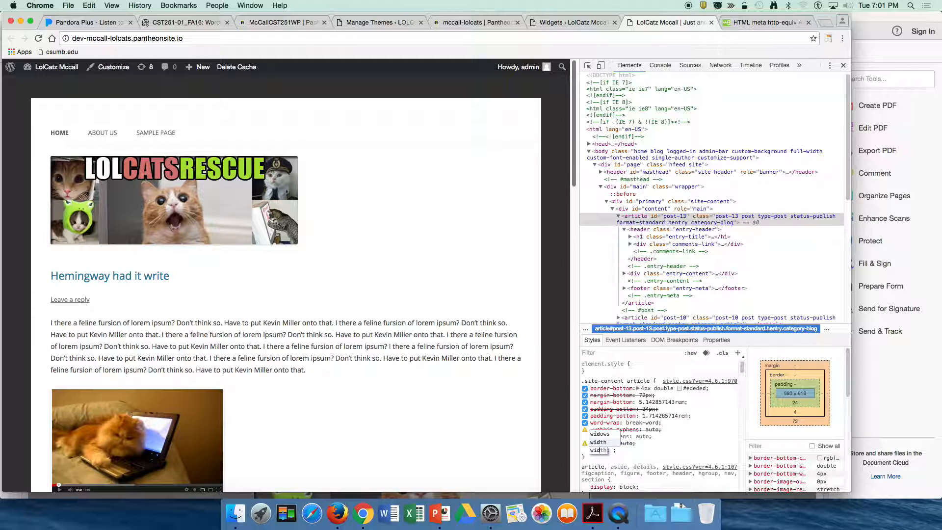
text(th: )
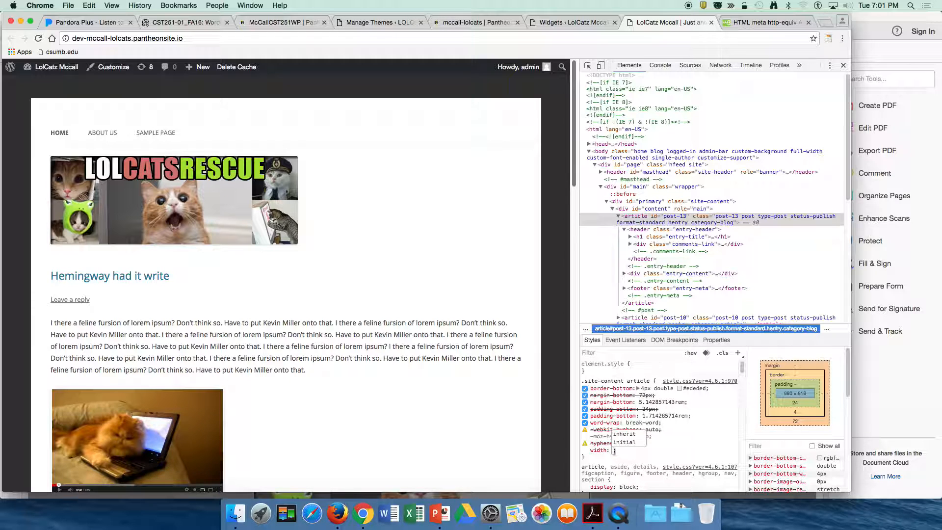
text(32)
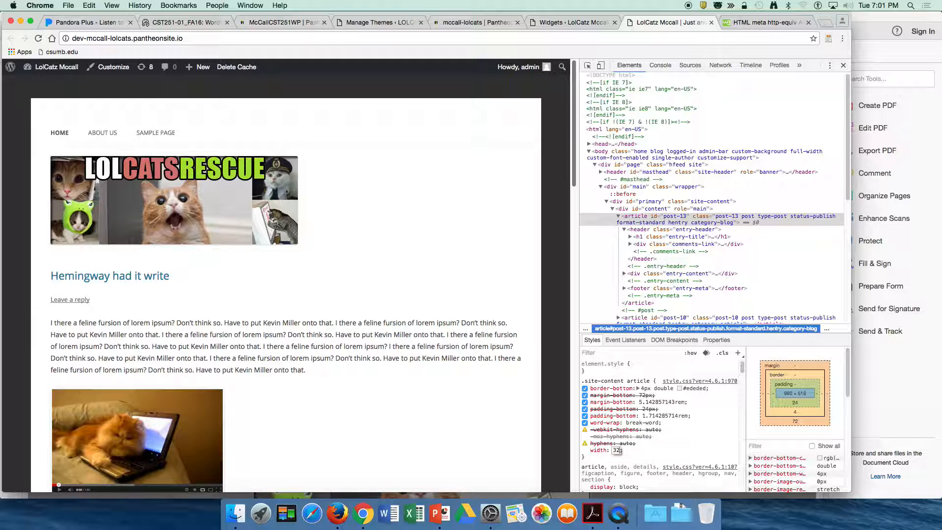
text(%)
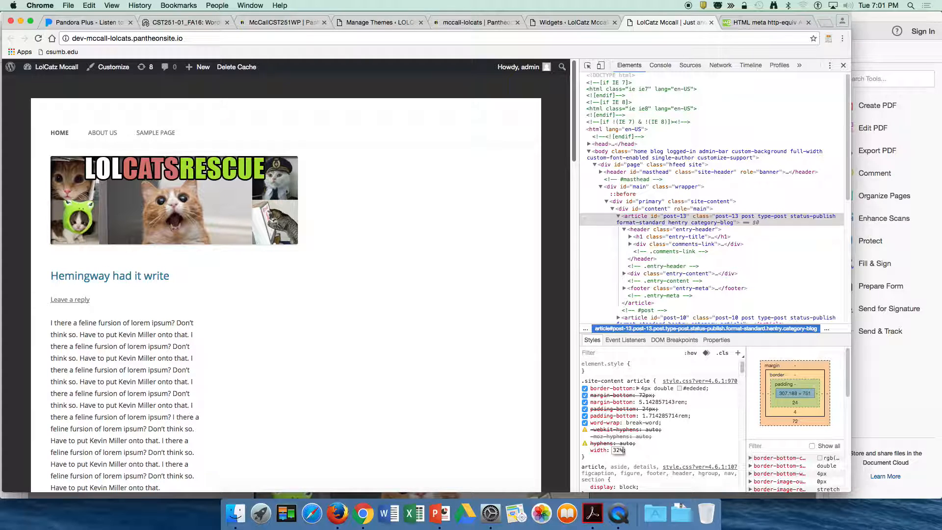
click(591, 456)
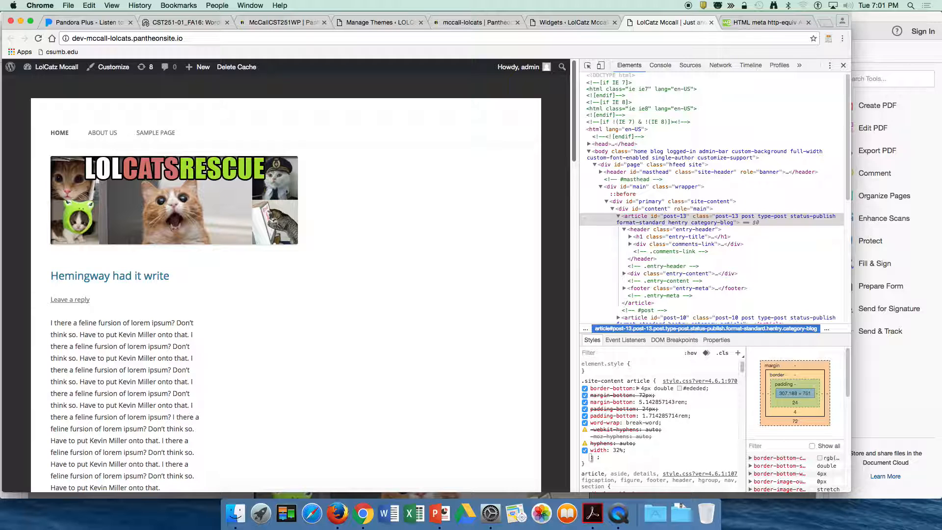
text(float:left;)
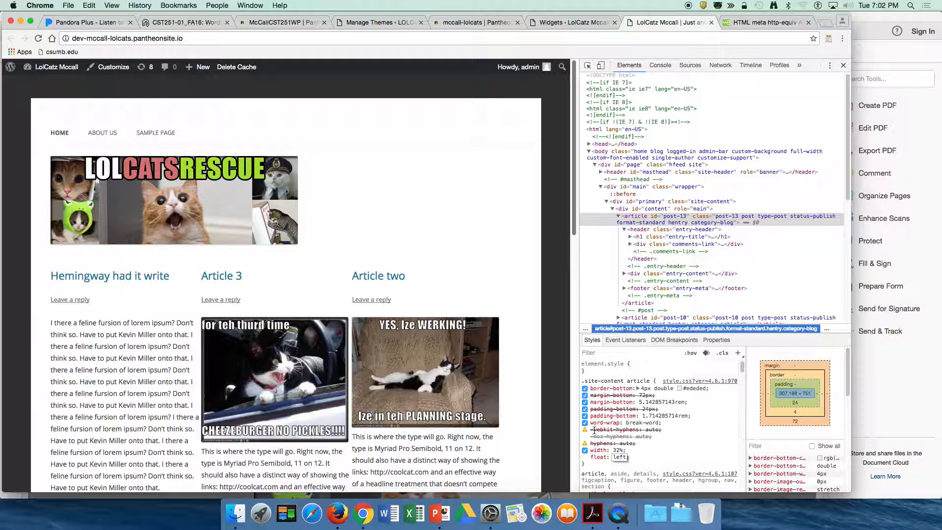
- Exit the site customizer and go through the admin dashboard to the installed themes
click(106, 68)
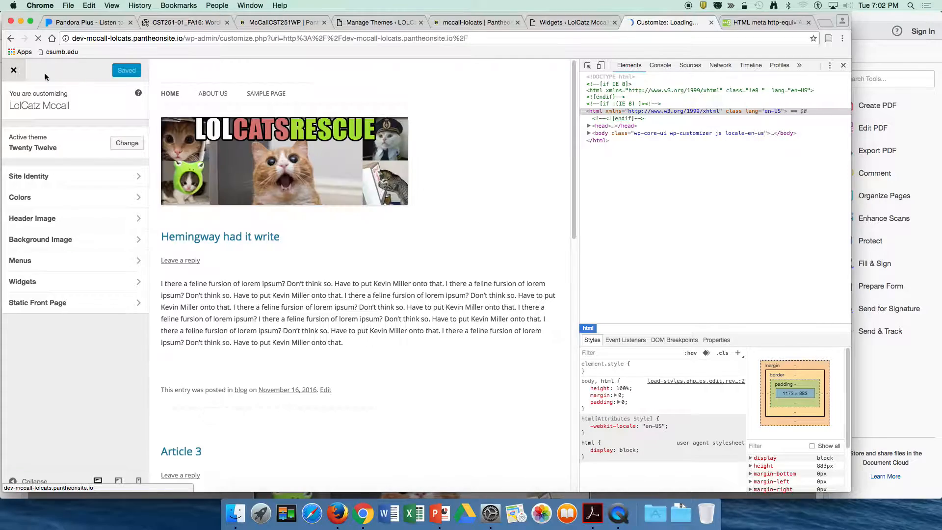
click(13, 70)
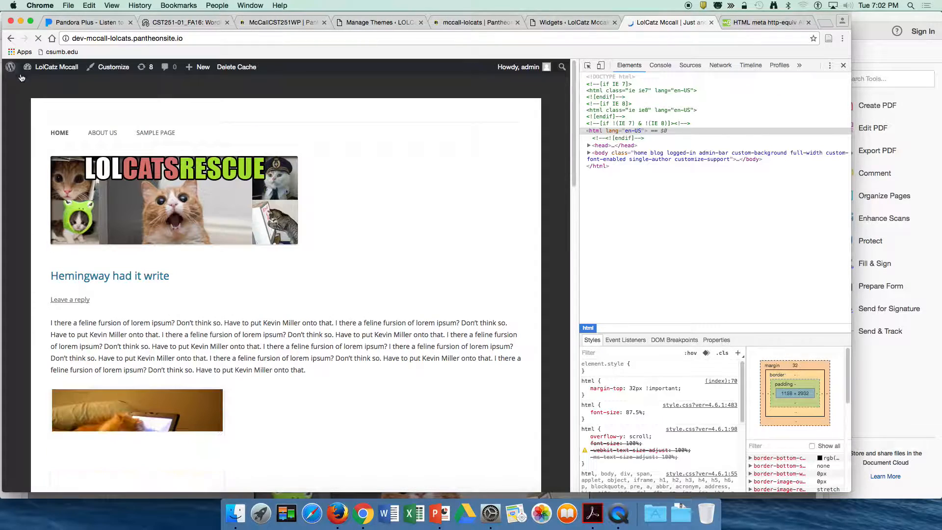
click(41, 87)
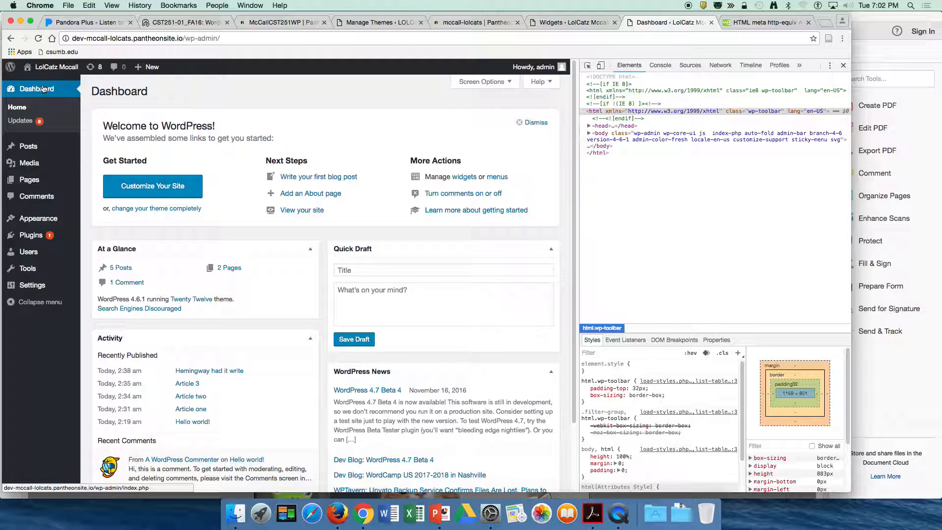
click(34, 218)
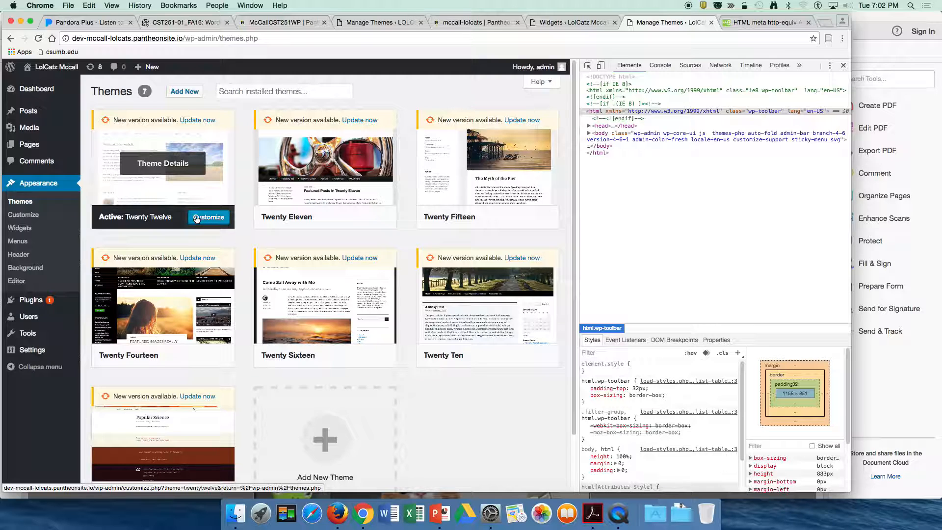
- Look through the Twenty Twelve theme's customization sections and return to the theme list
click(196, 219)
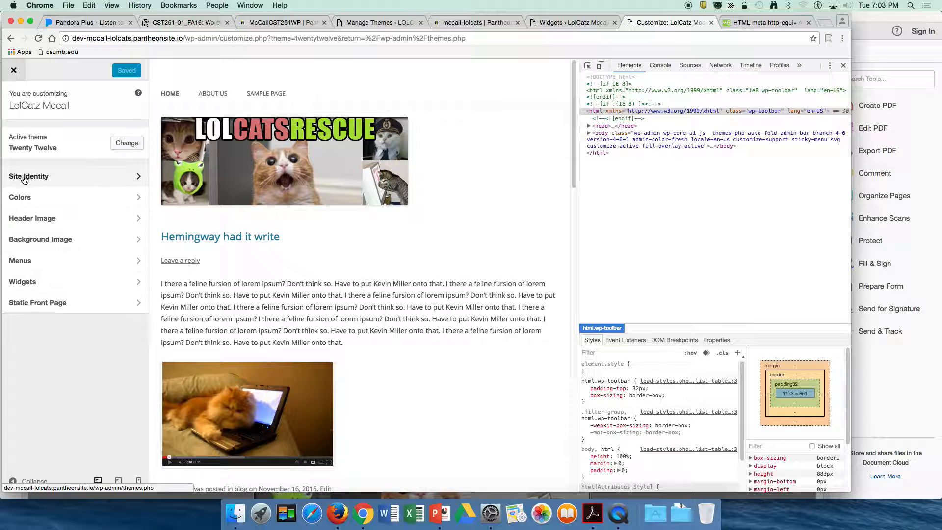
click(28, 280)
key(Escape)
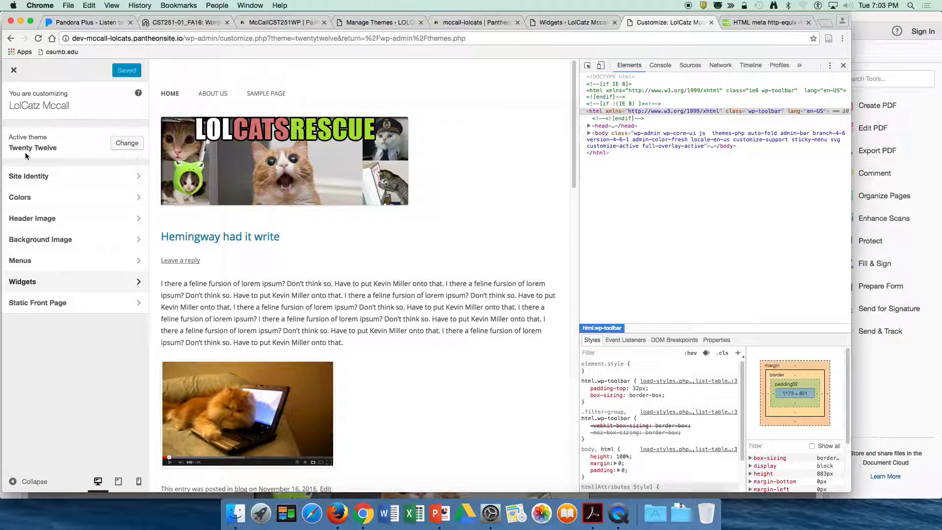
click(14, 69)
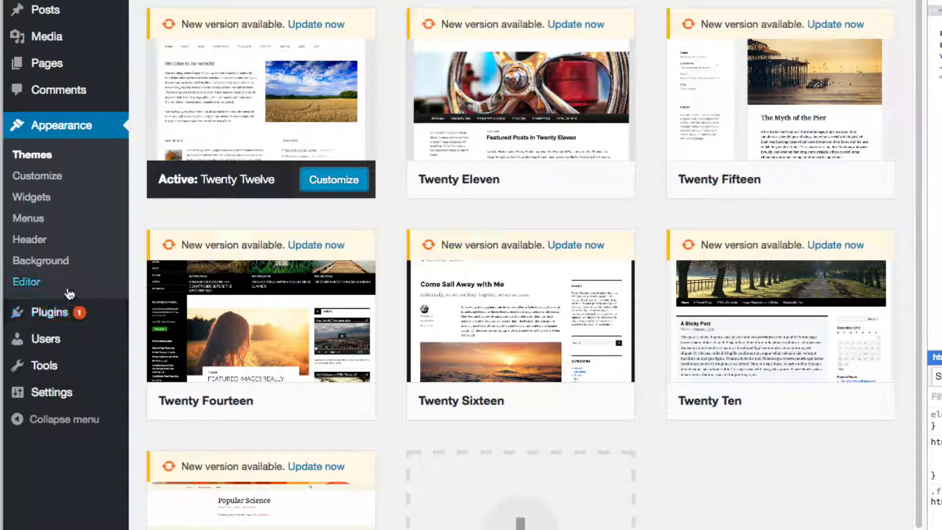
- Open the Twenty Twelve stylesheet (style.css) in the theme editor and go to the end of its code
click(35, 283)
scroll(230, 260, down, 1)
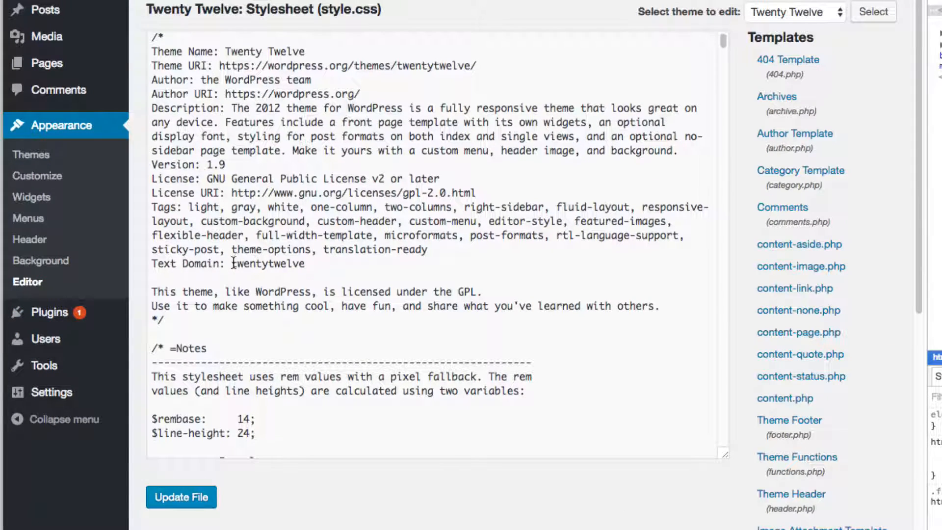
drag(724, 43, 740, 450)
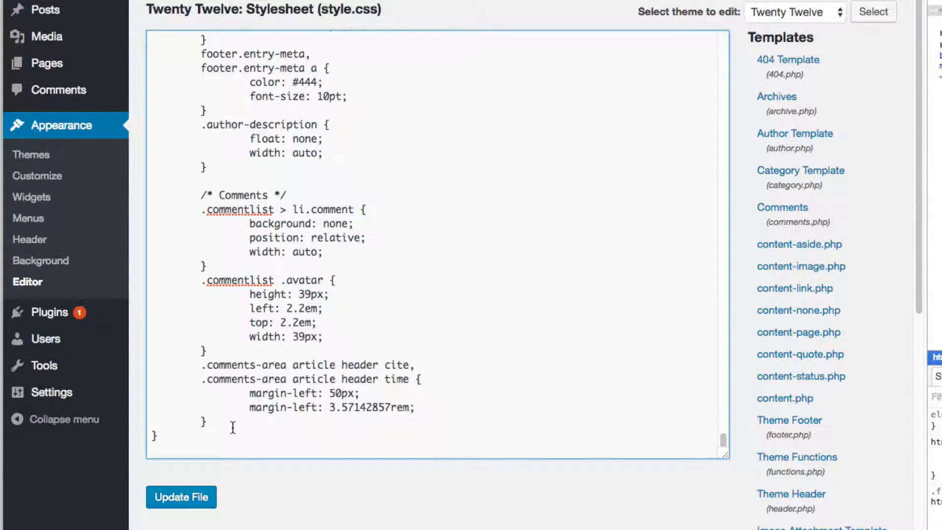
scroll(186, 409, up, 5)
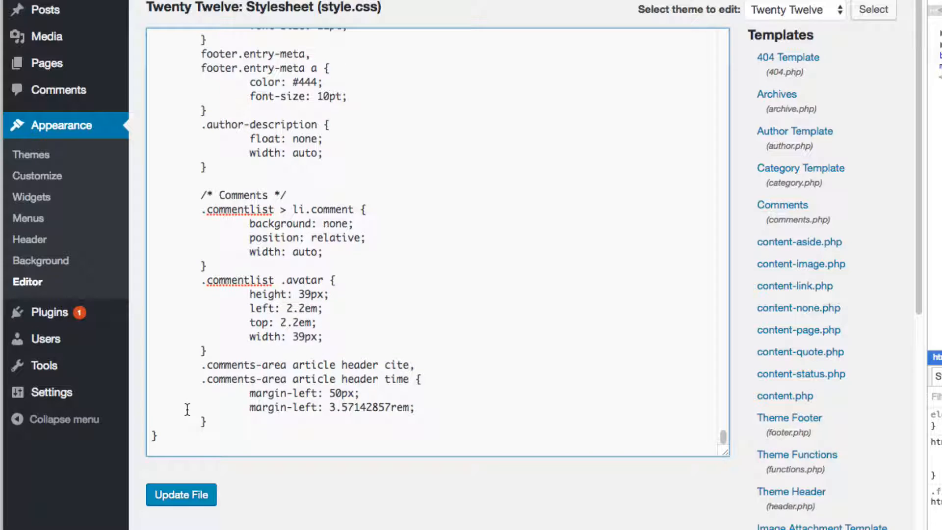
scroll(191, 414, up, 4)
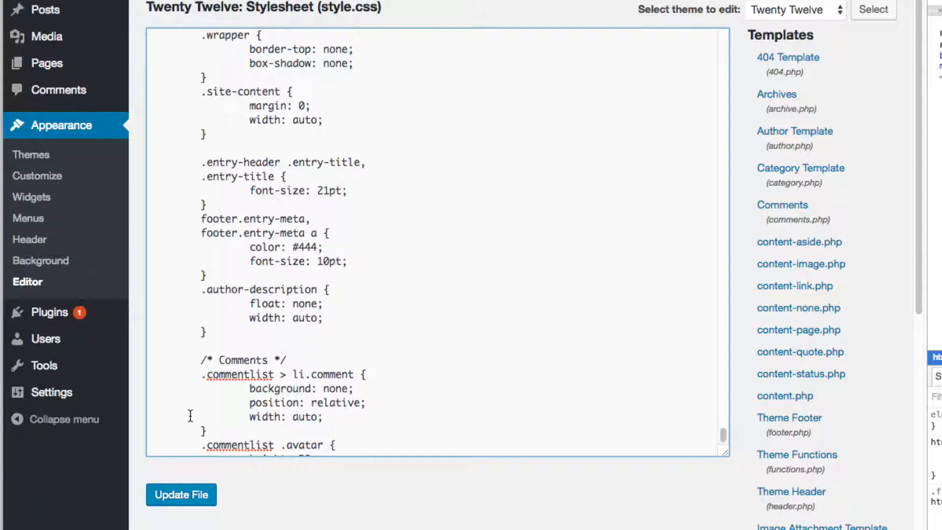
scroll(191, 416, up, 8)
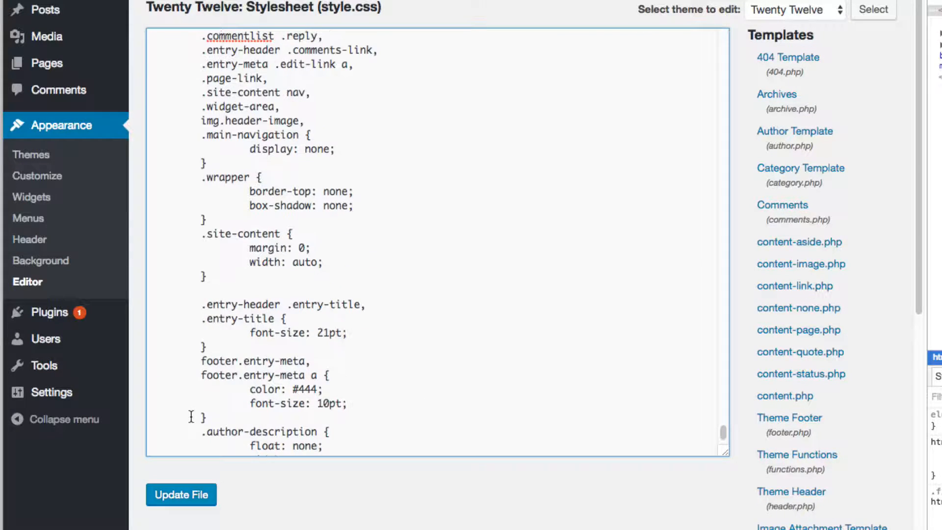
scroll(191, 417, up, 6)
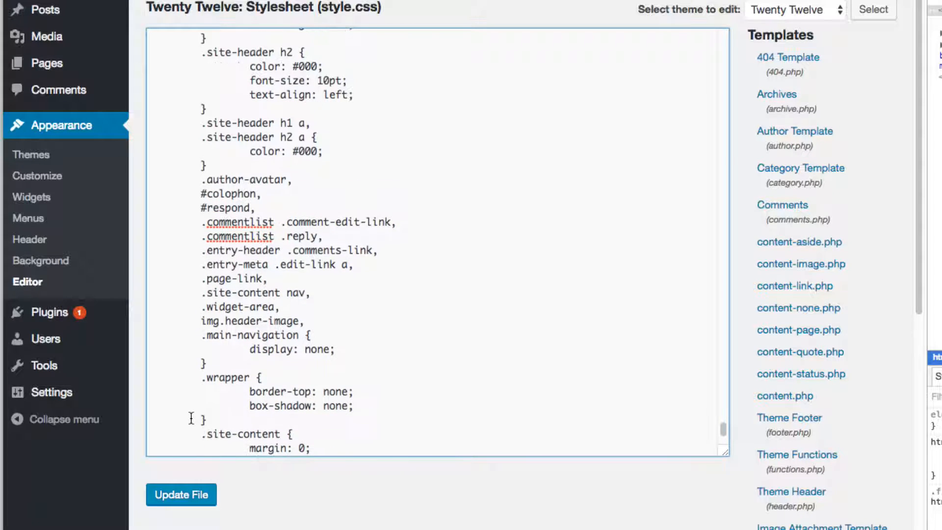
scroll(192, 419, up, 7)
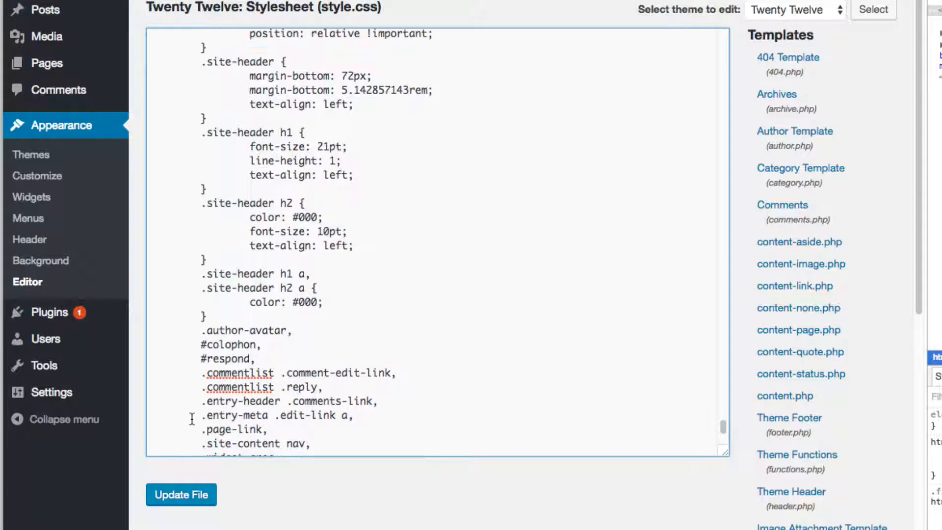
scroll(192, 420, up, 8)
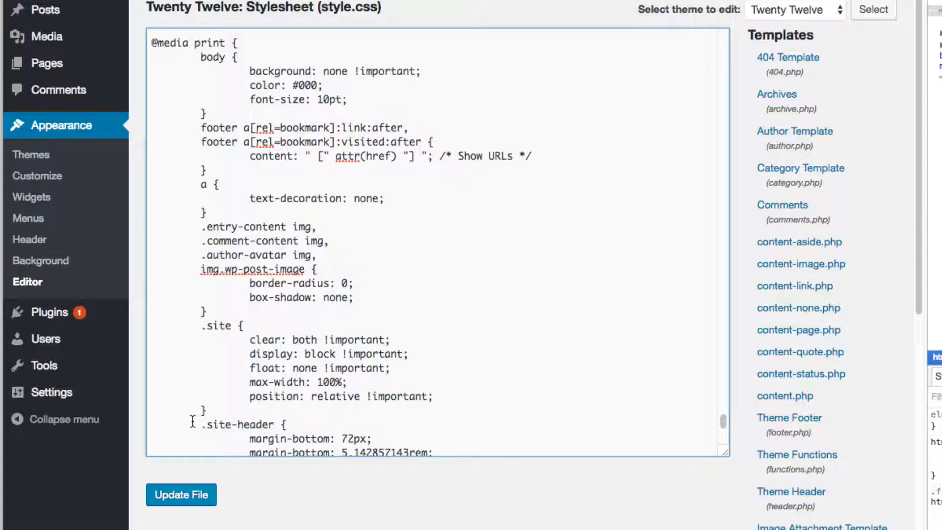
click(151, 51)
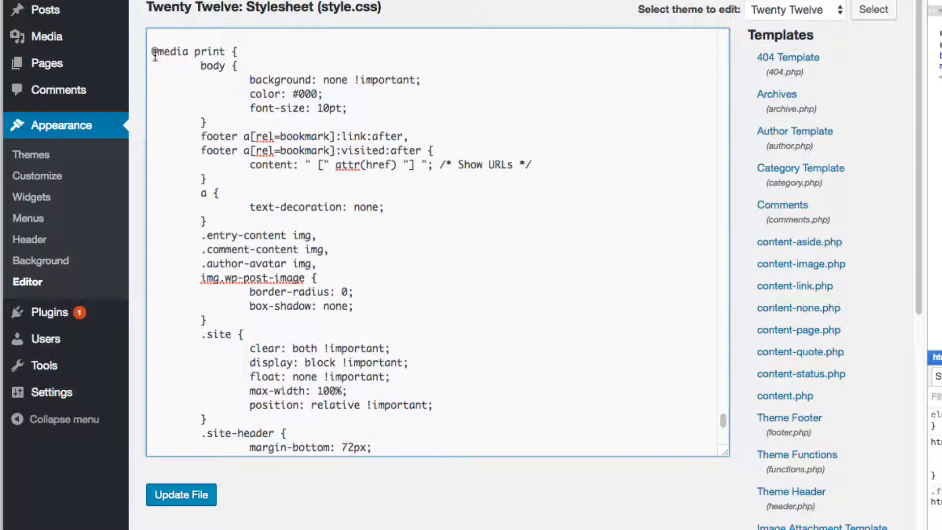
drag(152, 51, 265, 55)
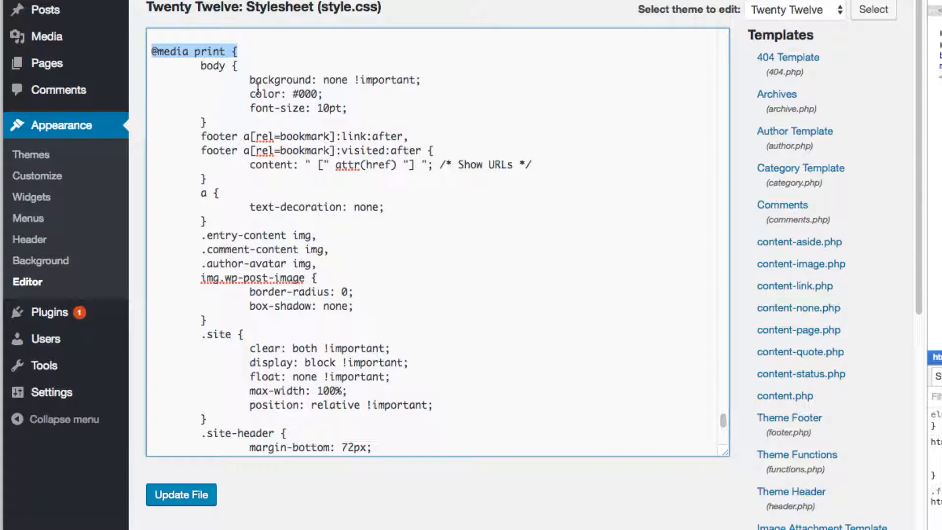
- Examine the minimum-width media queries and the Plugins and widget rules that precede them in the stylesheet
scroll(255, 99, up, 7)
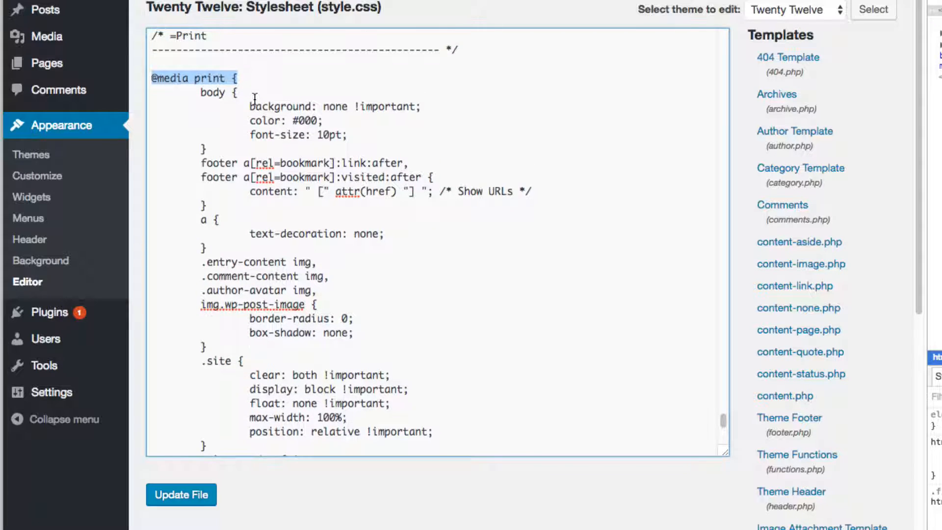
scroll(255, 104, up, 11)
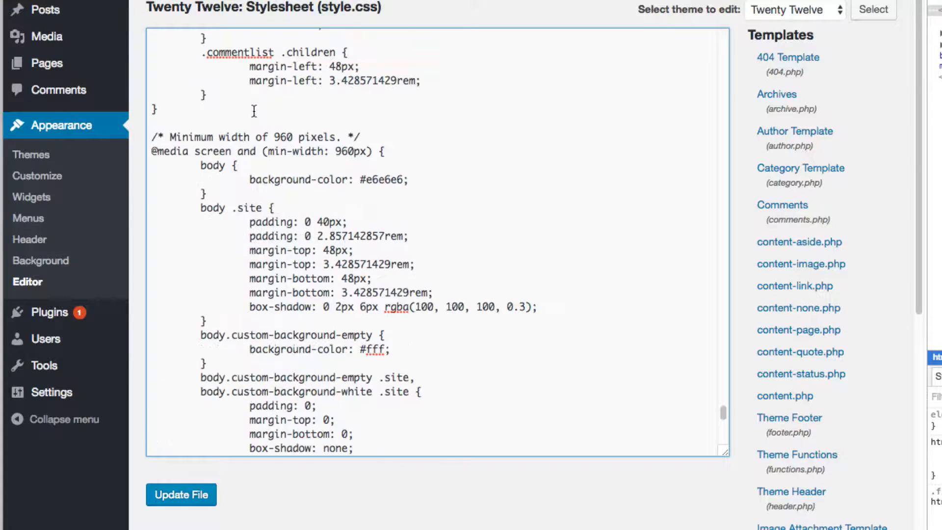
drag(170, 138, 259, 142)
scroll(261, 142, up, 17)
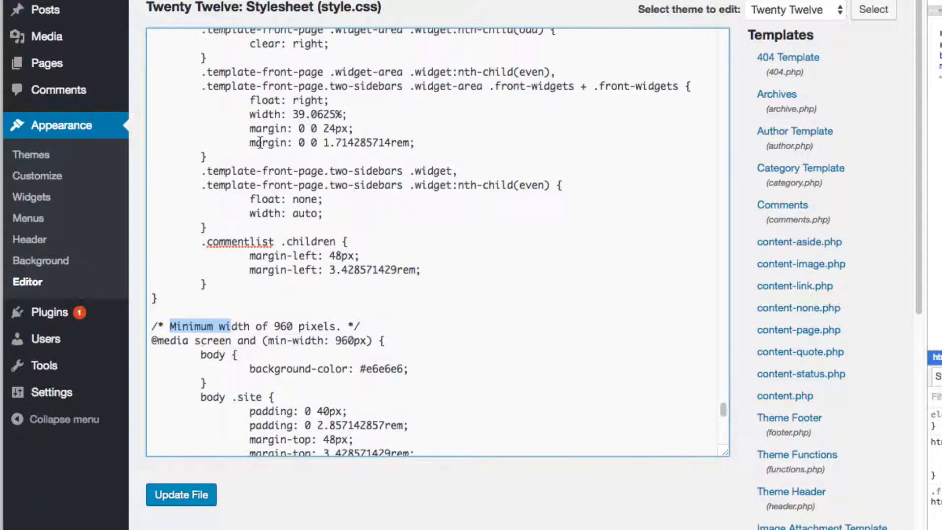
scroll(260, 144, up, 20)
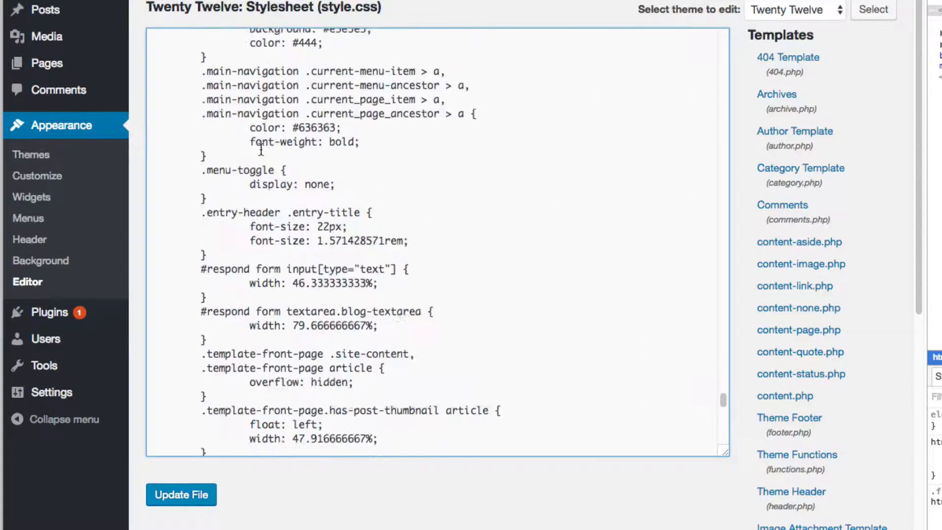
scroll(262, 151, up, 20)
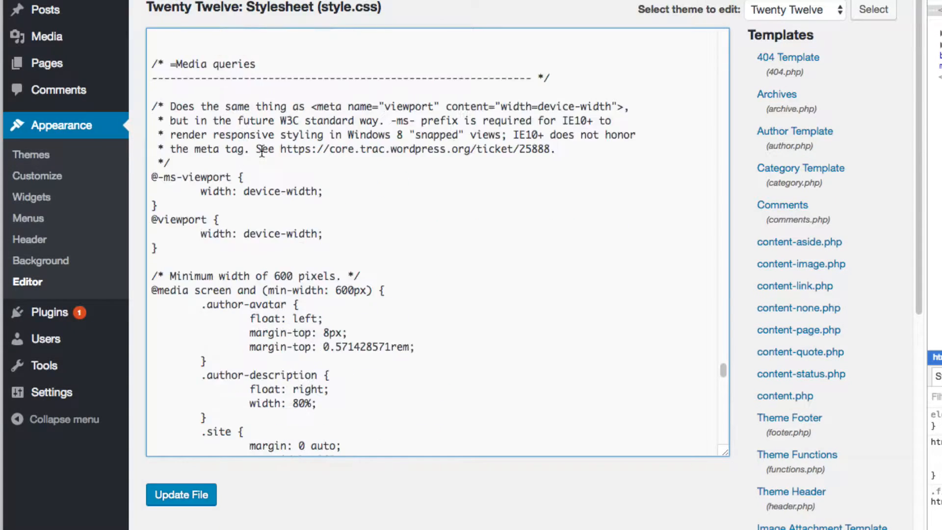
scroll(260, 152, up, 3)
scroll(224, 134, up, 4)
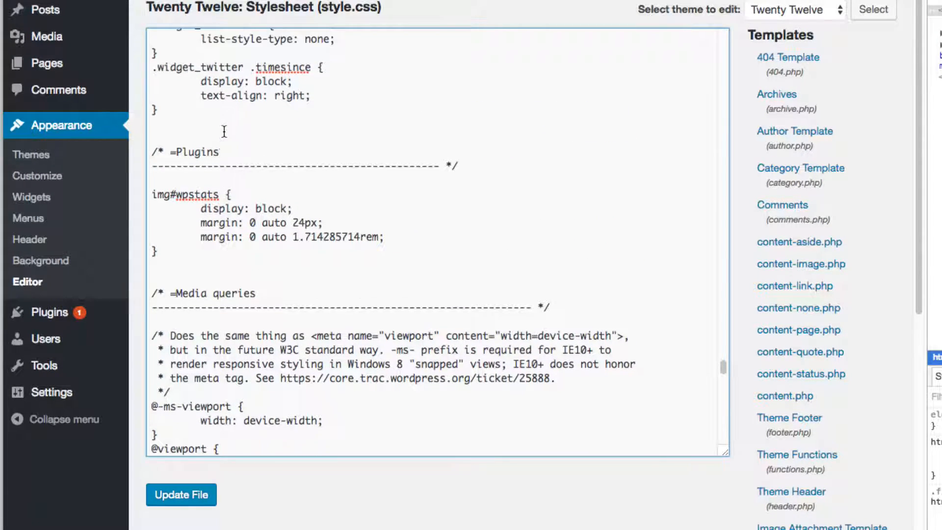
scroll(224, 133, up, 1)
scroll(222, 137, down, 1)
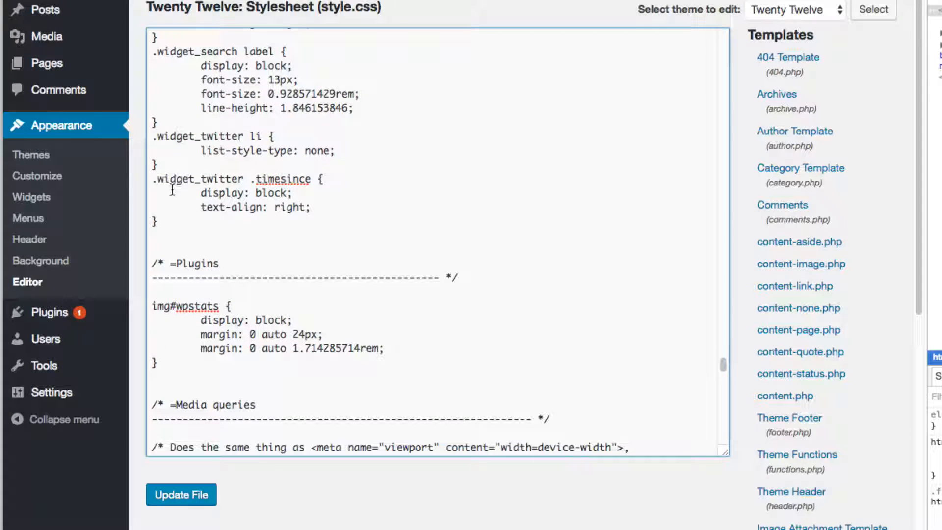
- Insert an empty article { } rule in style.css directly after the .widget_twitter .timesince rule
click(159, 221)
key(Return)
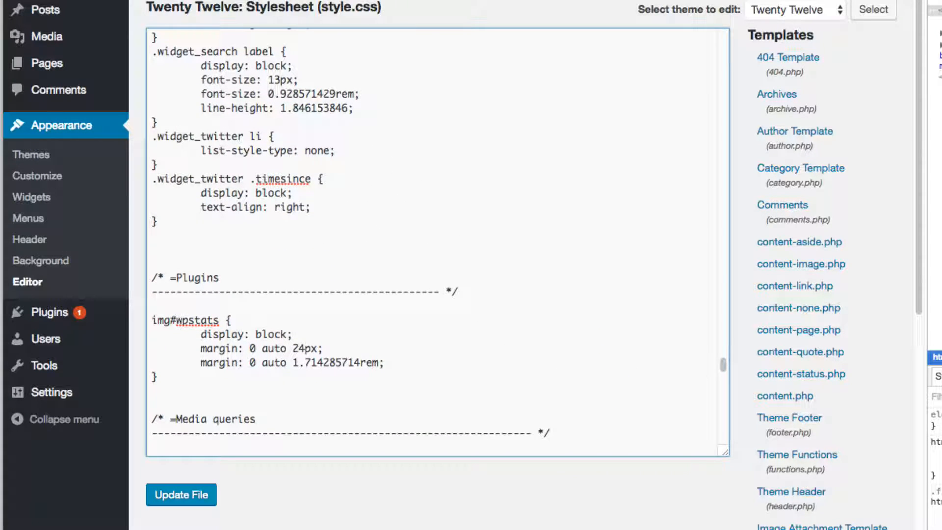
text(.)
key(BackSpace)
text(article{)
key(Return)
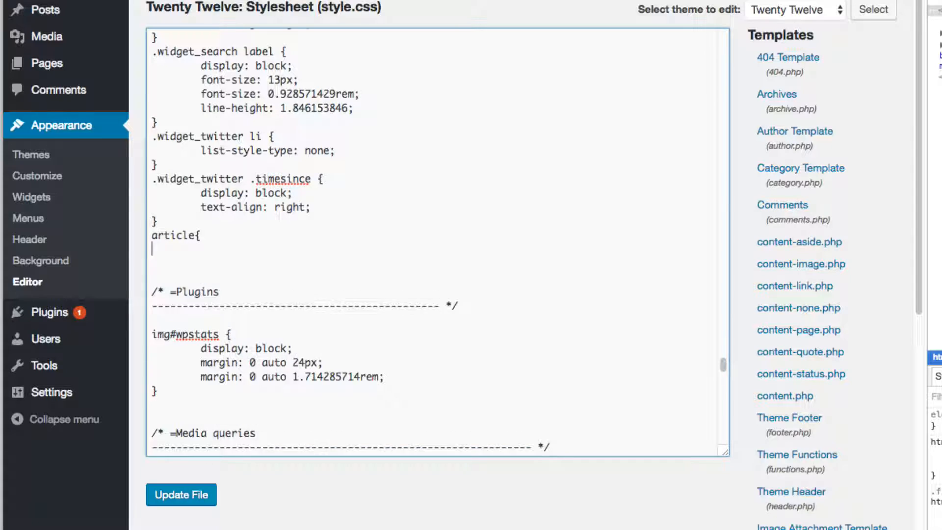
key(Return)
text(})
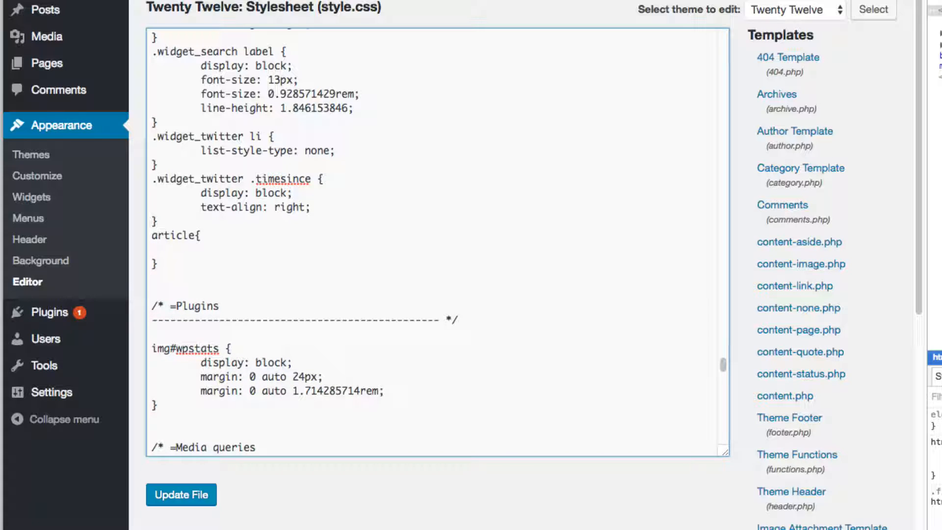
- Add a width:32%; declaration inside the article rule that follows .widget_twitter .timesince
key(Up)
key(Tab)
text(width:)
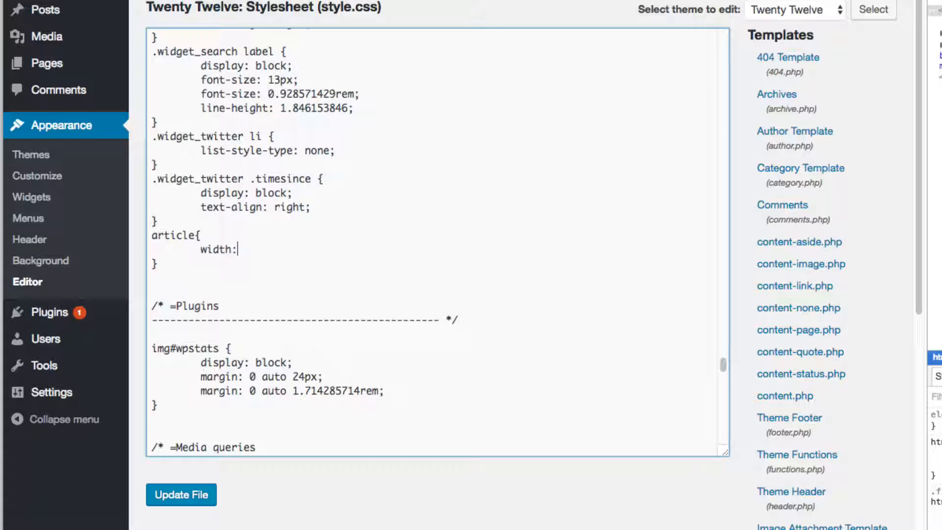
text(32%;)
scroll(189, 217, up, 1)
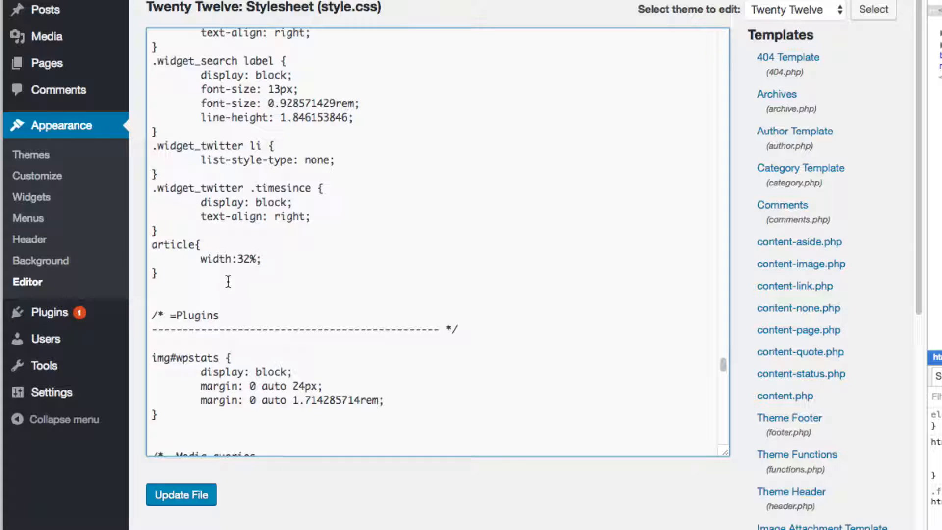
- Delete the whole article rule between the .widget_twitter .timesince rule and the Plugins section
drag(263, 259, 150, 244)
key(BackSpace)
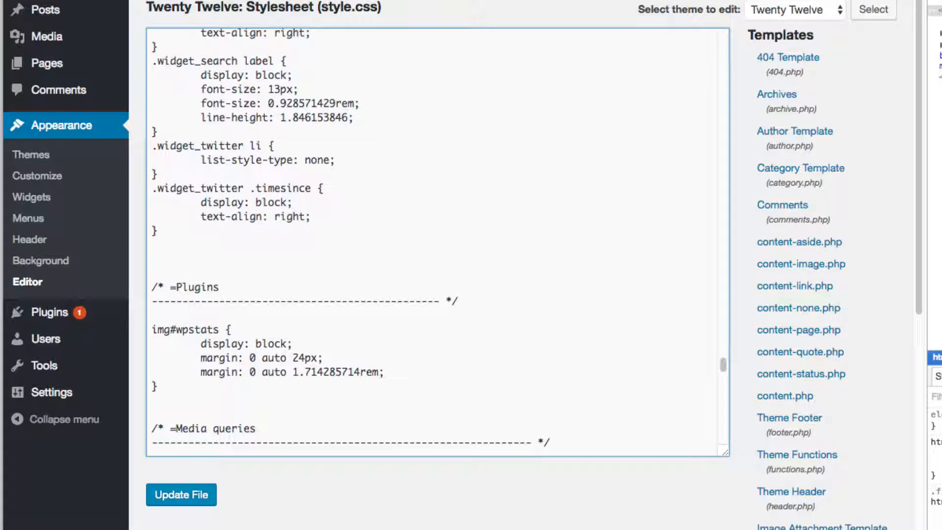
scroll(244, 243, up, 2)
scroll(244, 242, up, 10)
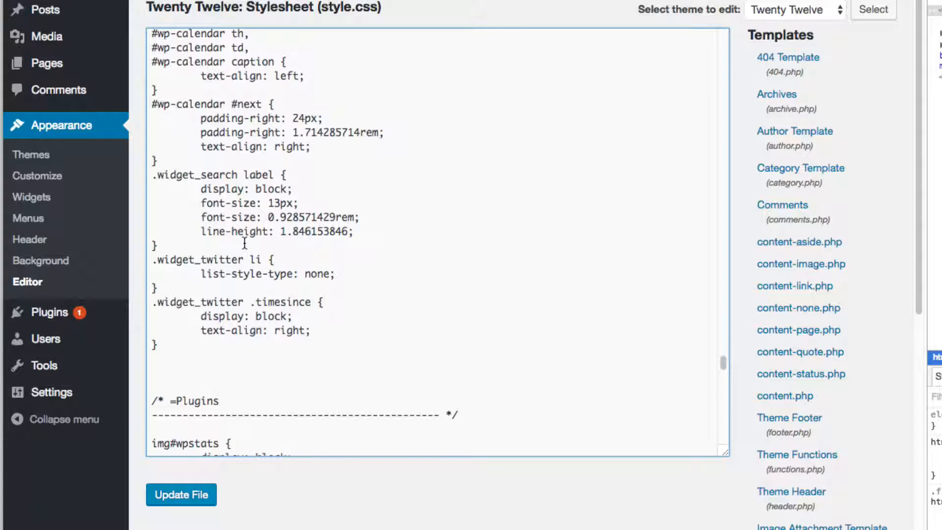
- Search the stylesheet for "article" and go through the matches to the .site-content article rule
key(super+f)
text(article)
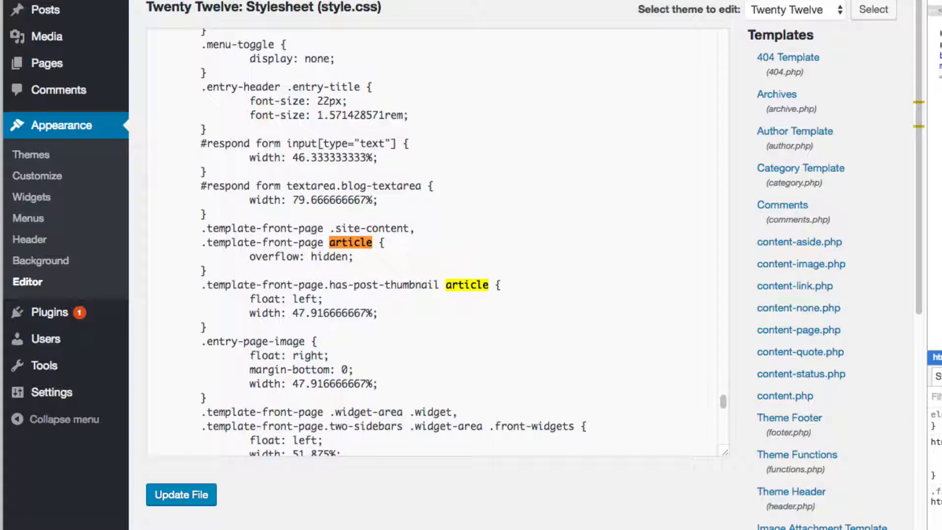
key(Return)
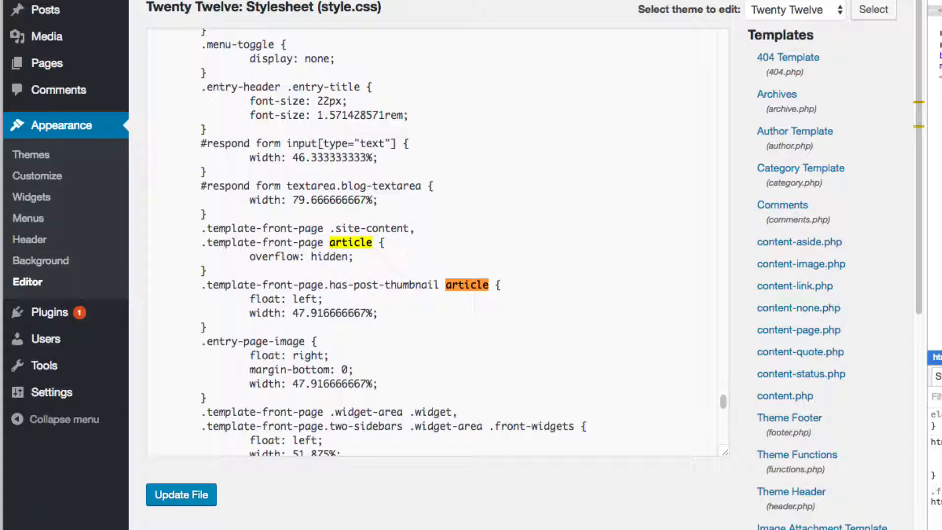
key(Return)
key(Return)
key(Return)
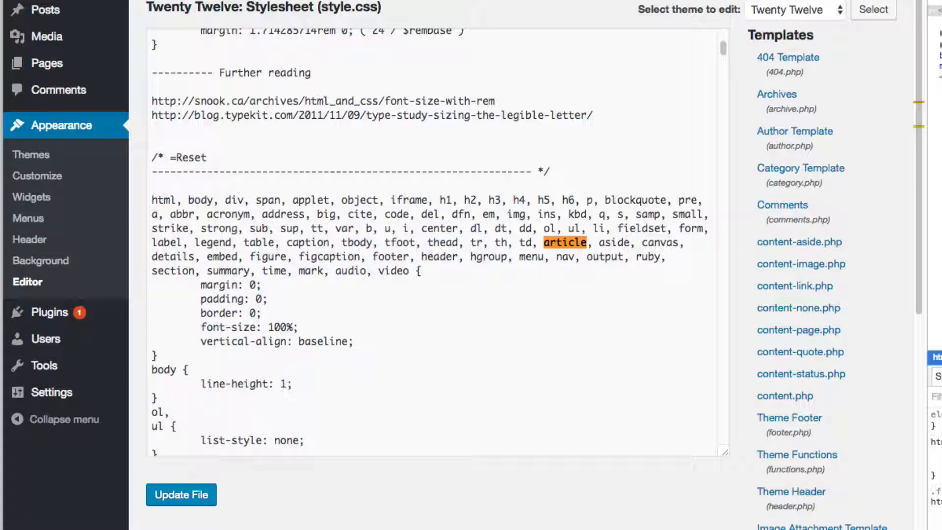
key(Return)
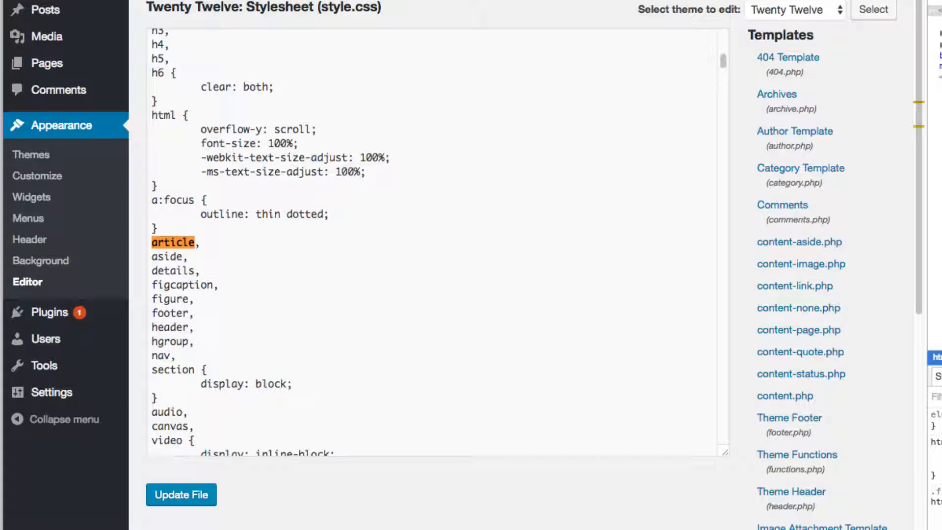
scroll(225, 288, down, 1)
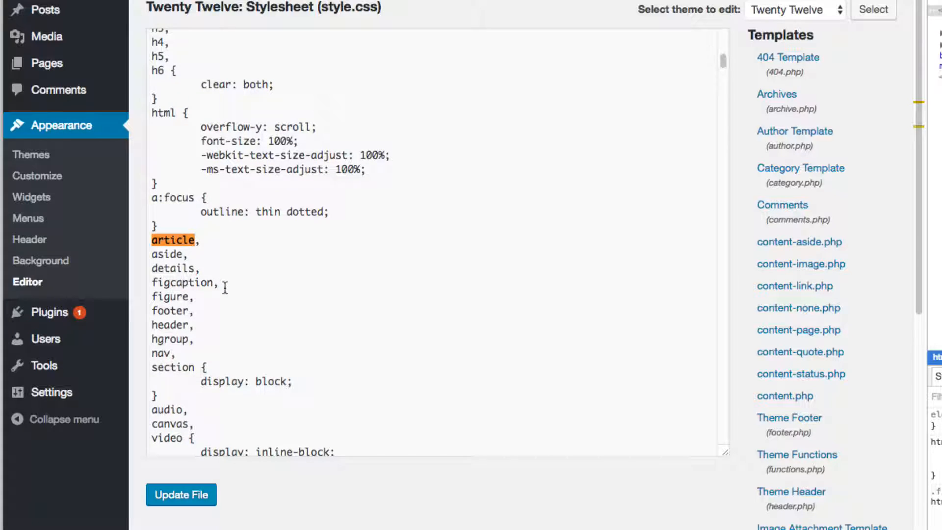
key(Return)
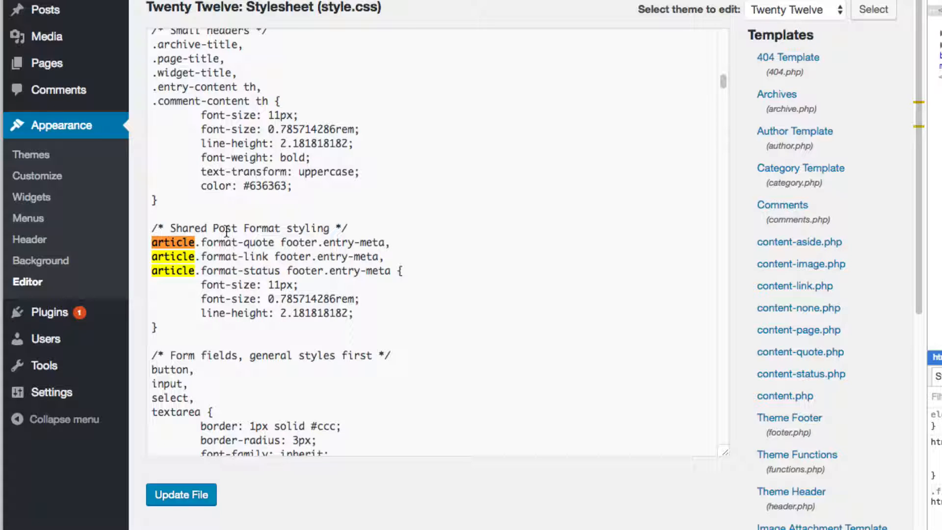
key(Return)
key(Return)
key(Return)
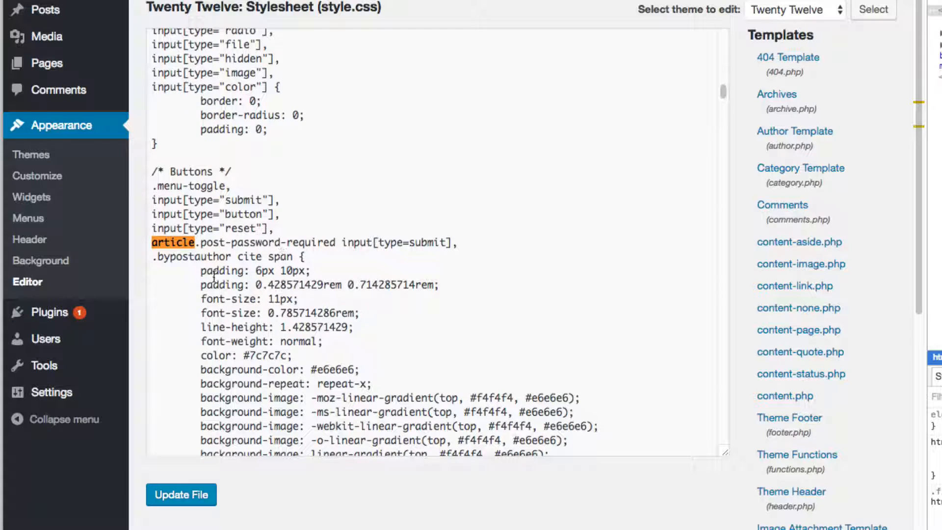
key(Return)
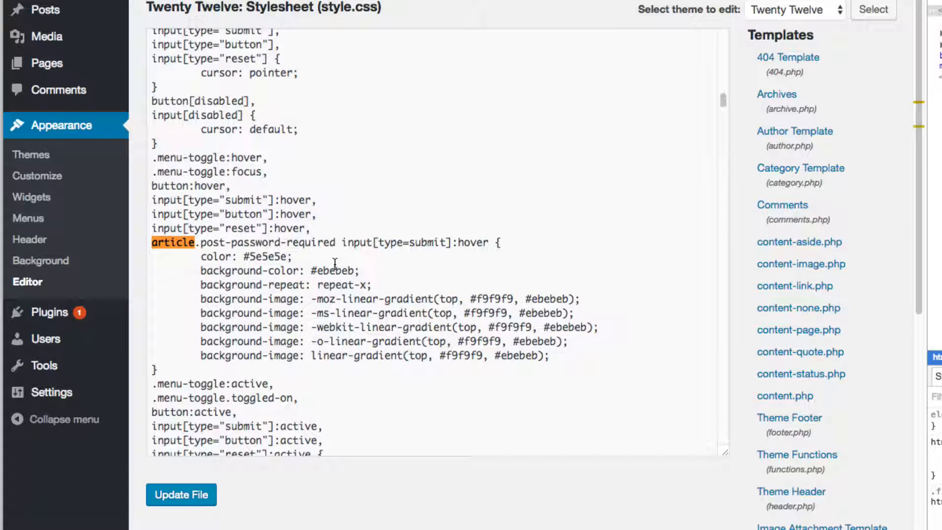
key(Return)
key(Return)
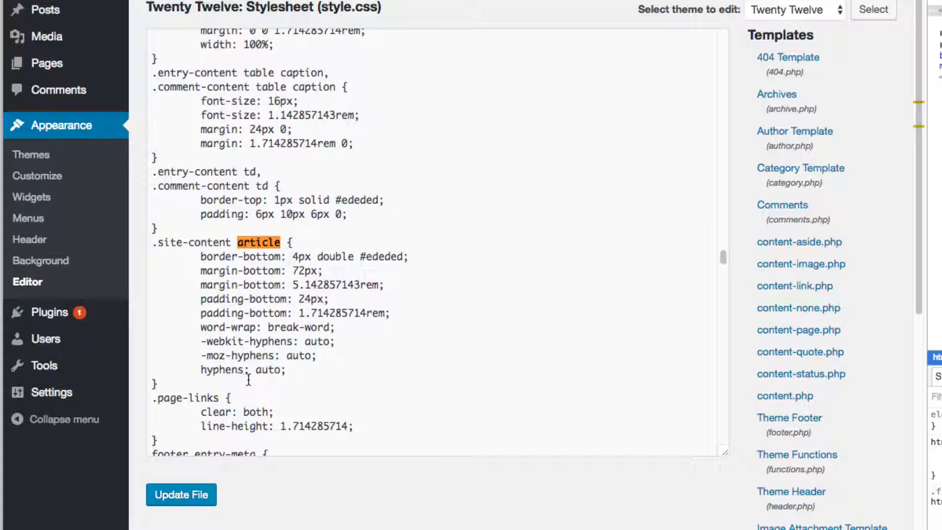
- Add width:32%; and float:left; at the end of the .site-content article rule and save the stylesheet
click(287, 370)
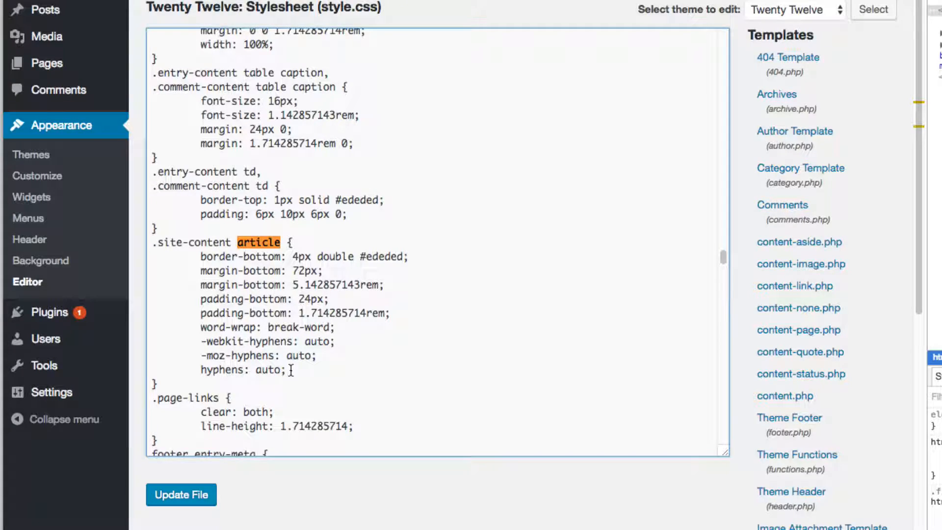
key(Return)
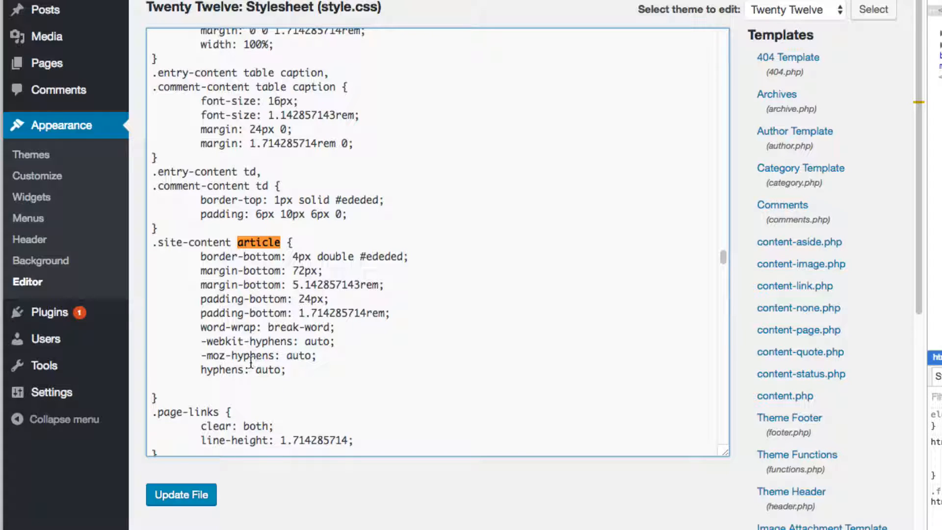
key(Tab)
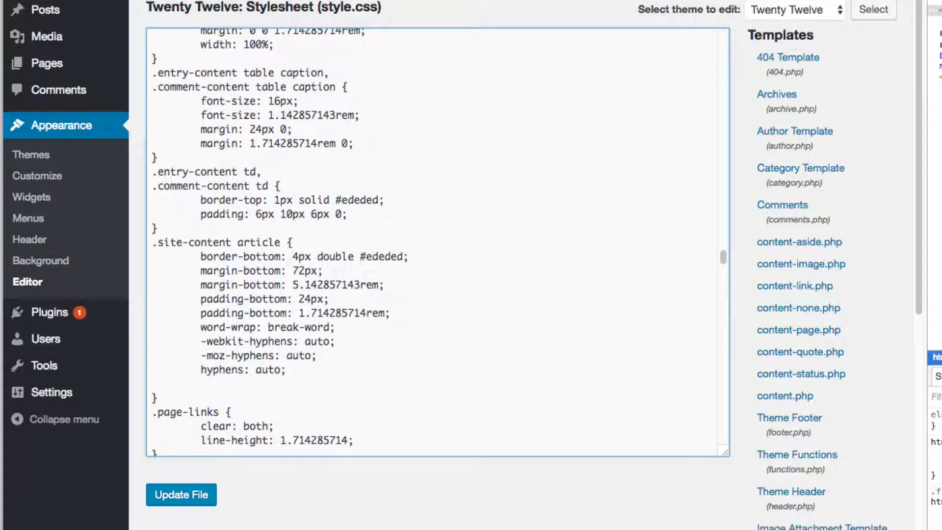
text(width:32%;)
key(Return)
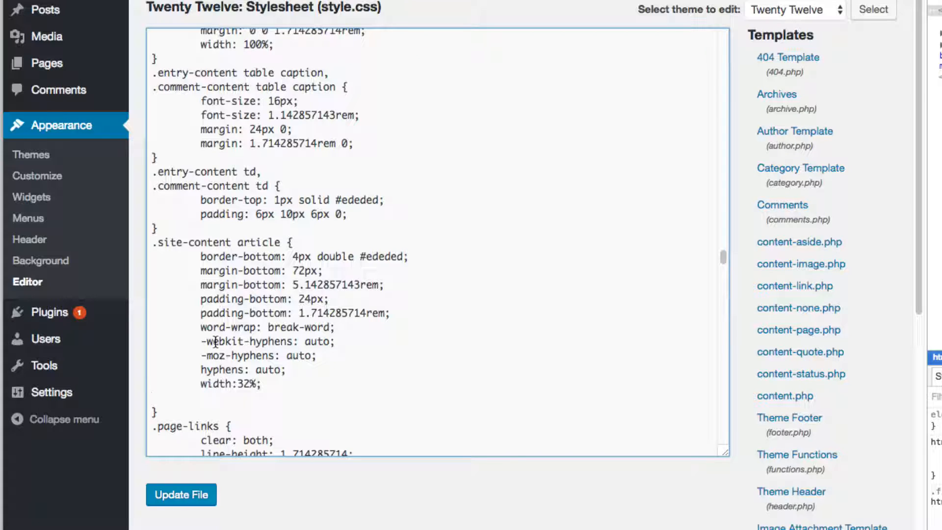
key(Tab)
text(float:left;)
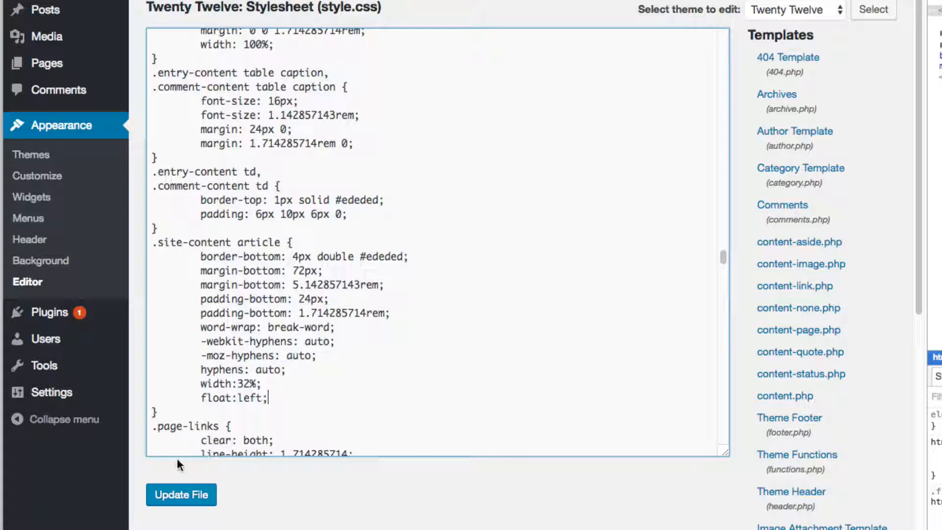
click(179, 496)
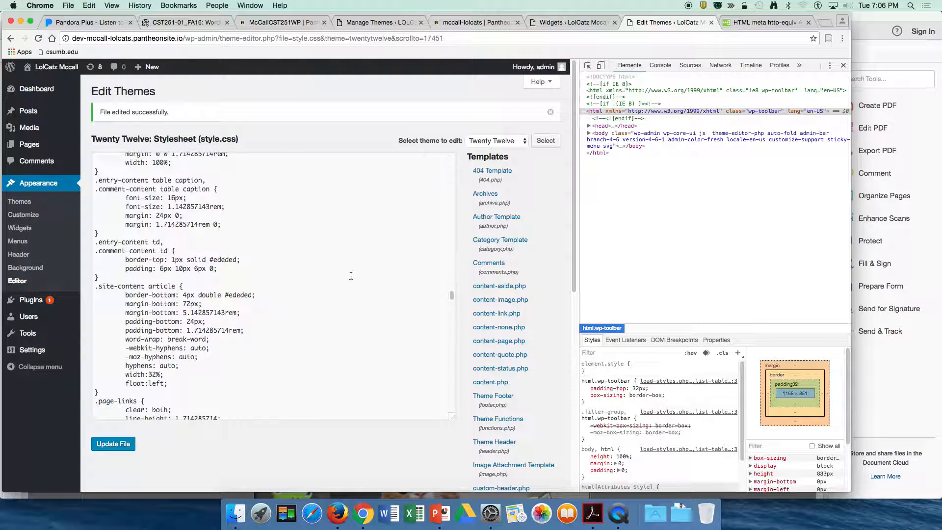
- Switch to Firefox and reload the LolCatz site's home page
scroll(314, 448, down, 10)
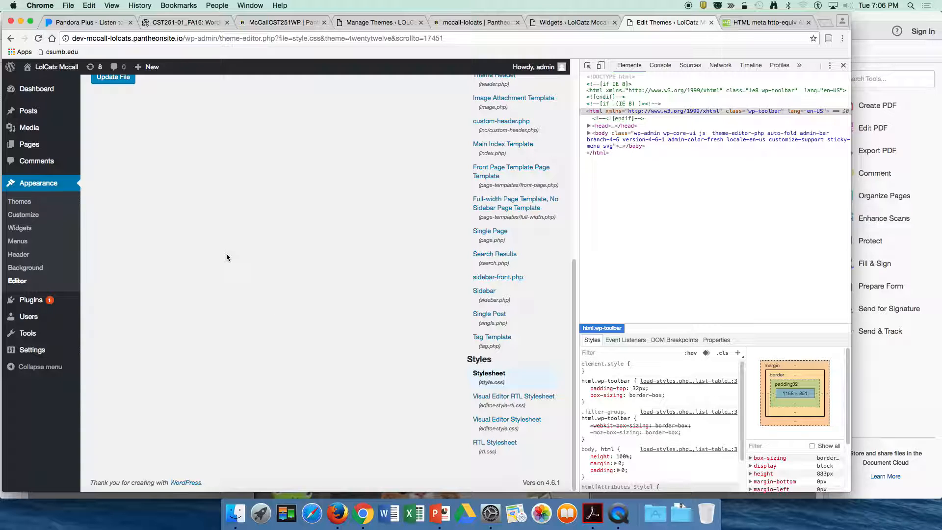
key(super+Tab)
key(super+Tab)
key(super+Tab)
key(super+Tab)
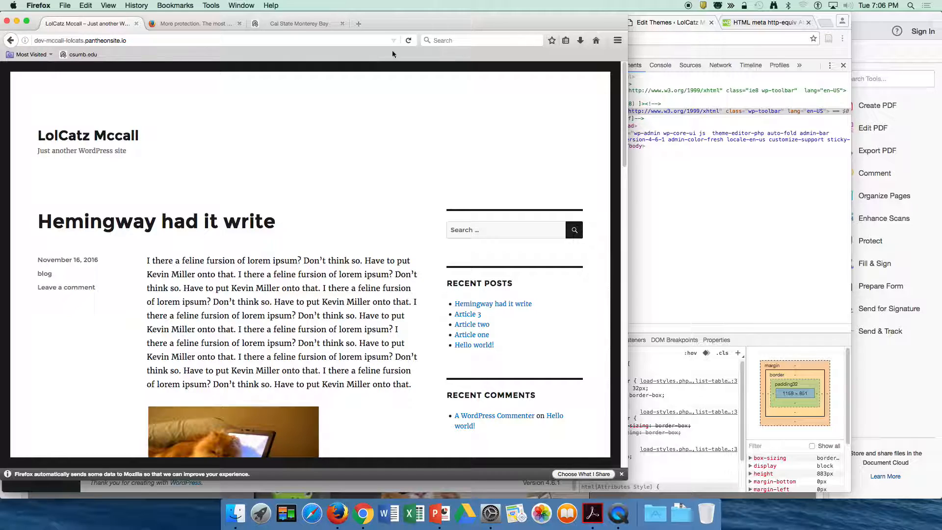
click(407, 41)
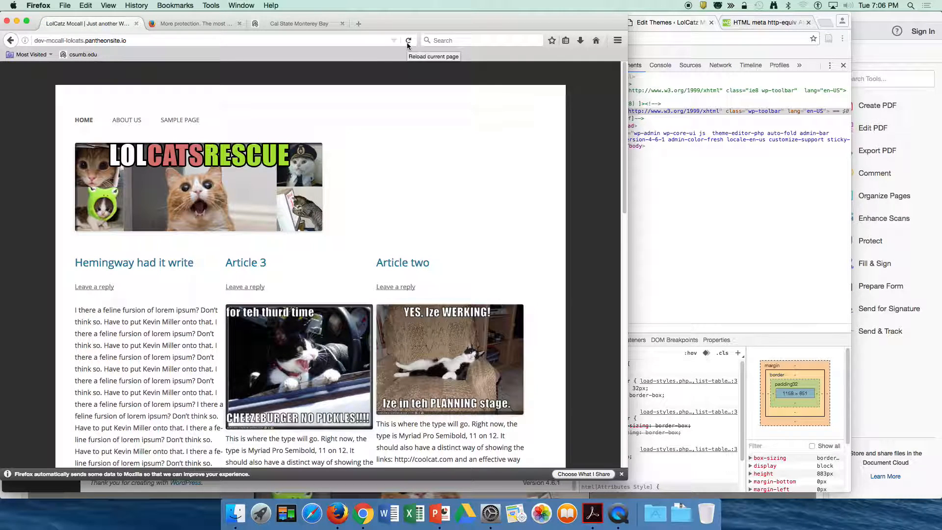
- Examine how the posts are arranged in columns down the reloaded home page
scroll(515, 240, down, 1)
scroll(515, 244, down, 5)
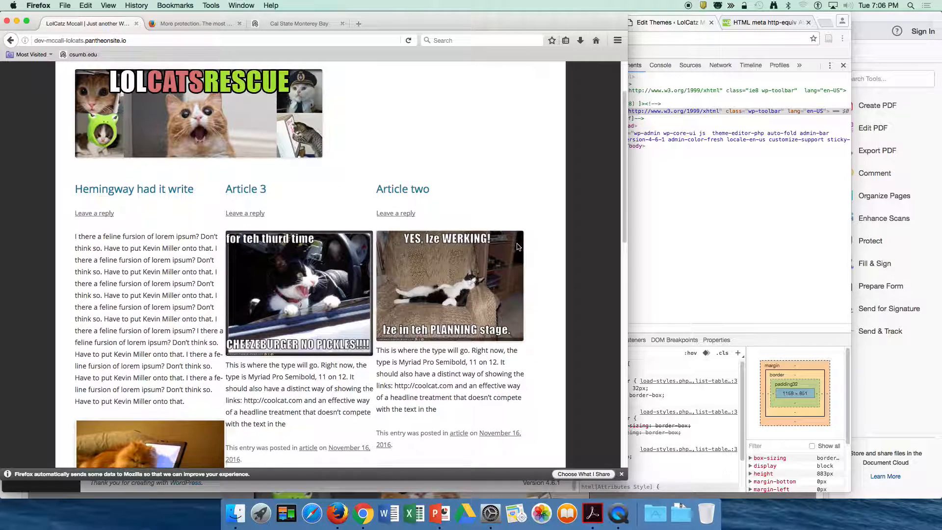
scroll(517, 246, down, 10)
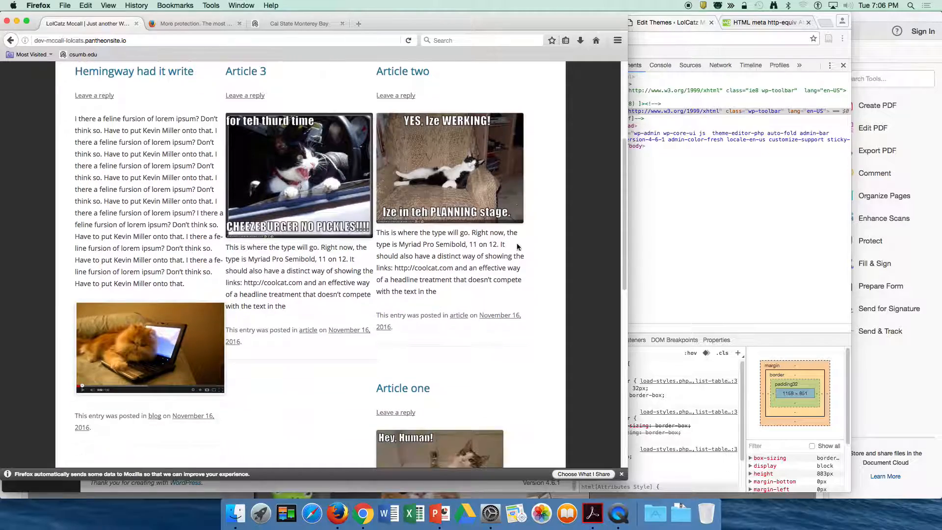
scroll(363, 287, up, 8)
scroll(361, 290, up, 6)
scroll(368, 288, down, 4)
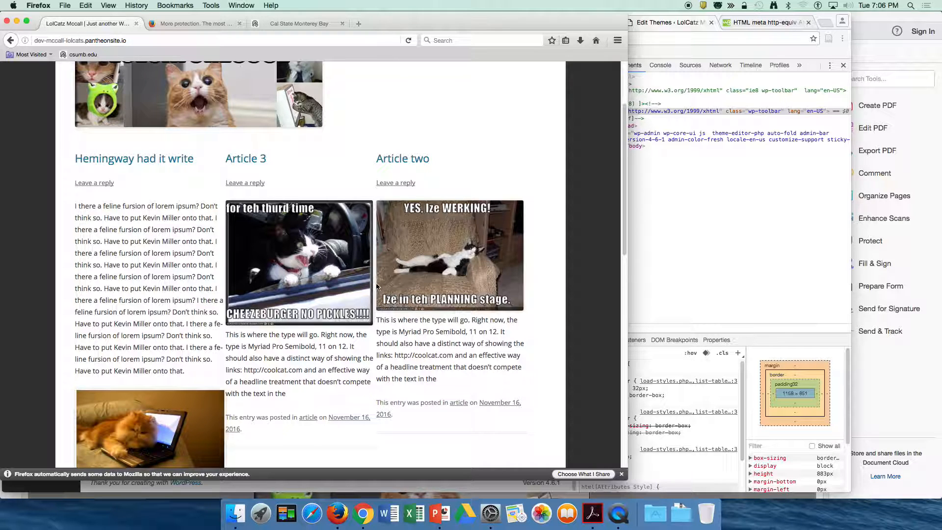
scroll(377, 283, down, 9)
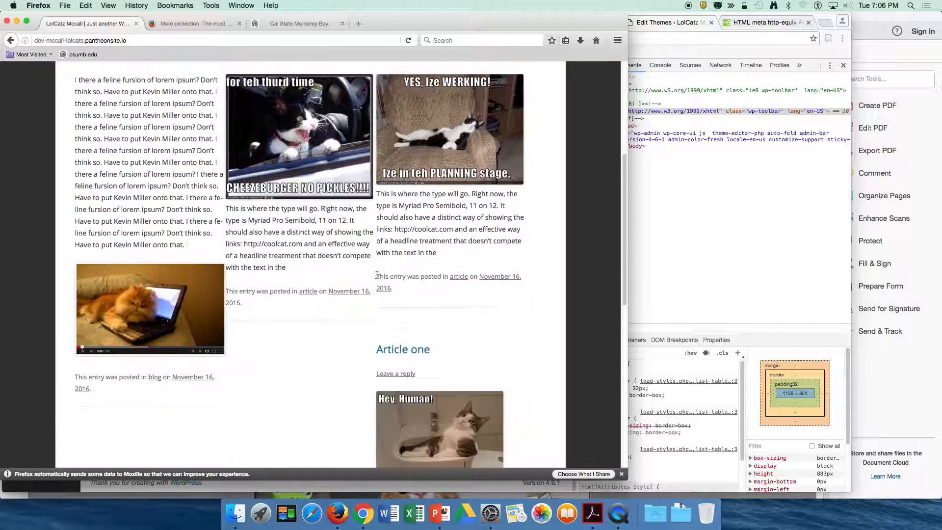